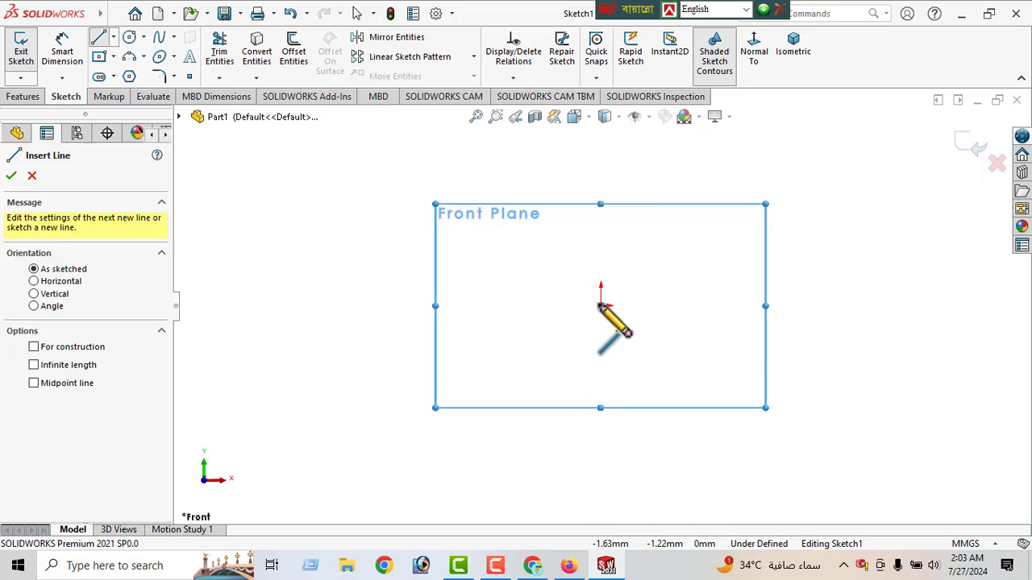
# Step: Sketch a closed stepped line profile from the origin, about 143 mm tall, with a 40 mm base, 23 mm top and slanted lower-right edge
pyautogui.click(600, 306)
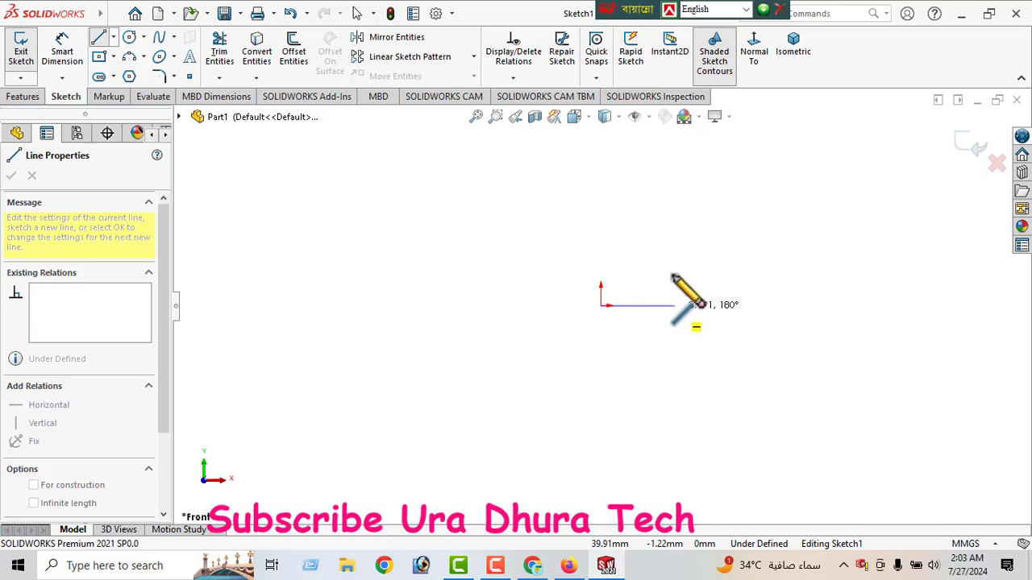
pyautogui.click(674, 274)
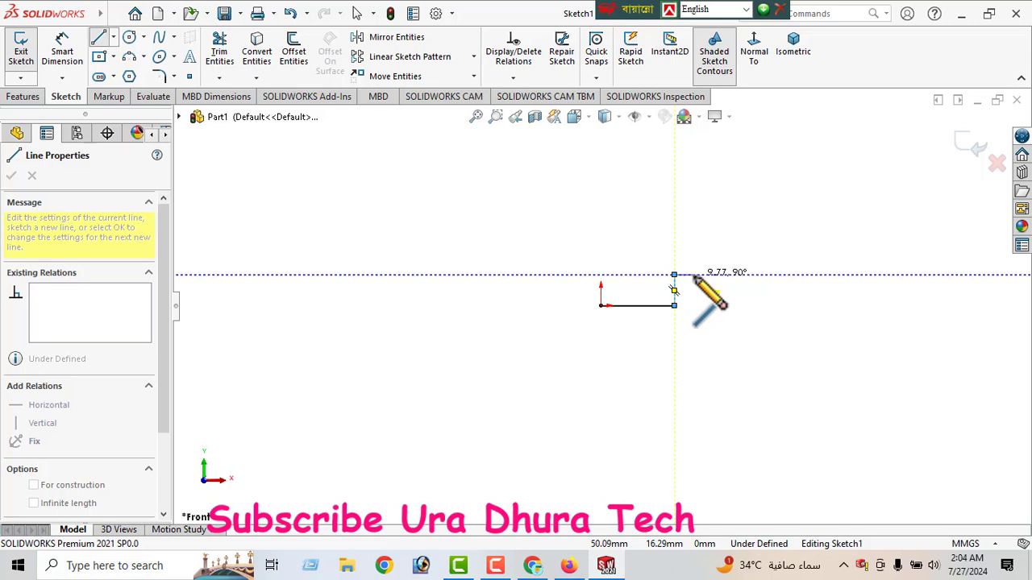
pyautogui.click(673, 286)
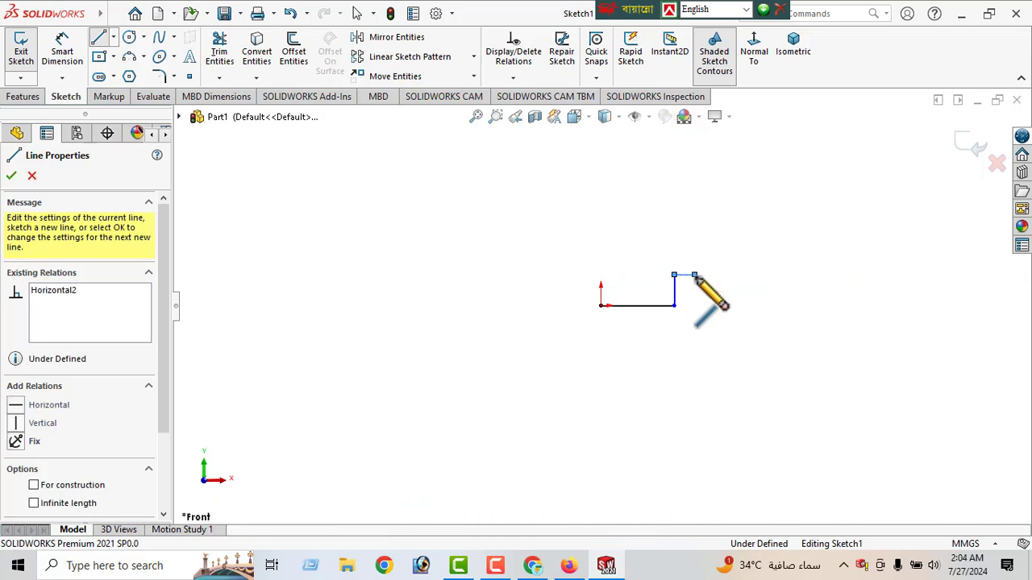
pyautogui.click(706, 227)
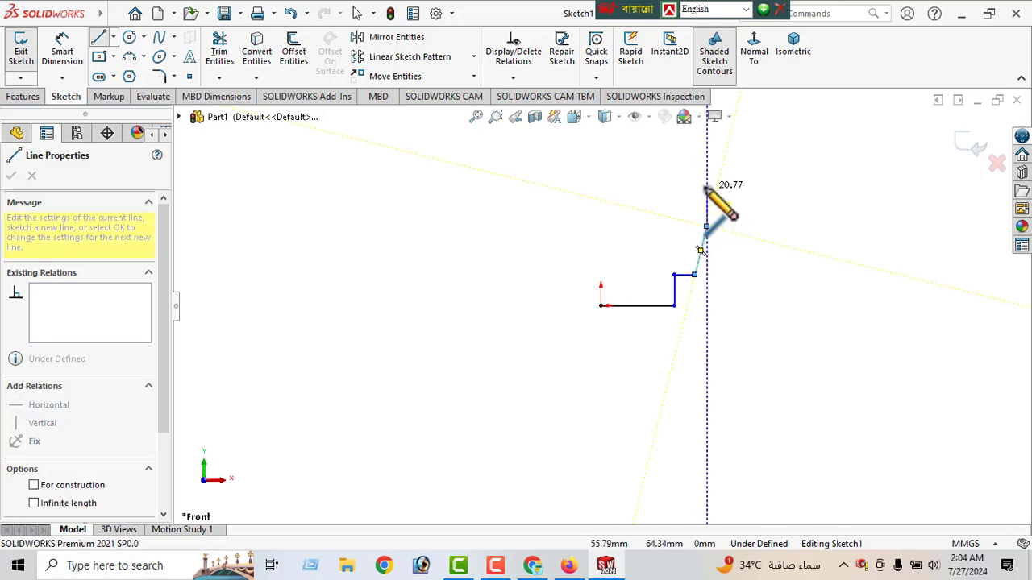
pyautogui.click(706, 187)
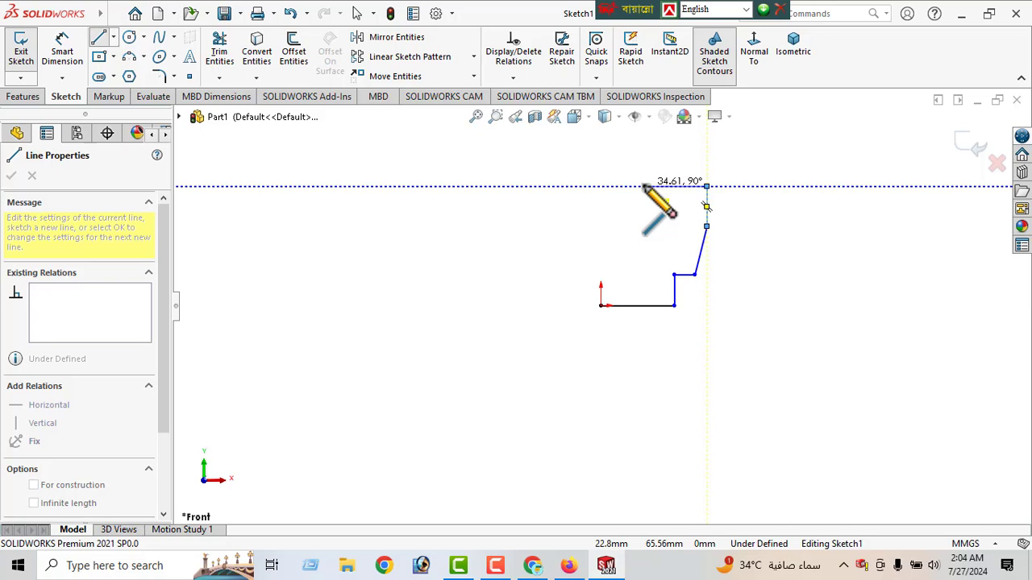
pyautogui.click(644, 187)
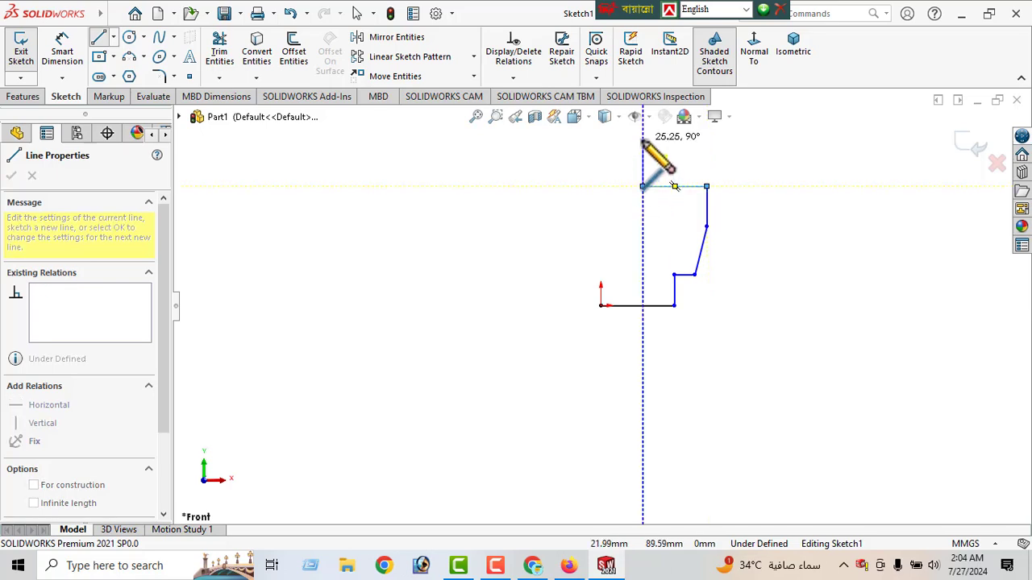
pyautogui.moveTo(642, 155)
pyautogui.keyDown('ctrl'); pyautogui.mouseDown(button='middle')
pyautogui.moveTo(651, 218)
pyautogui.moveTo(637, 357)
pyautogui.mouseUp(button='middle'); pyautogui.keyUp('ctrl')
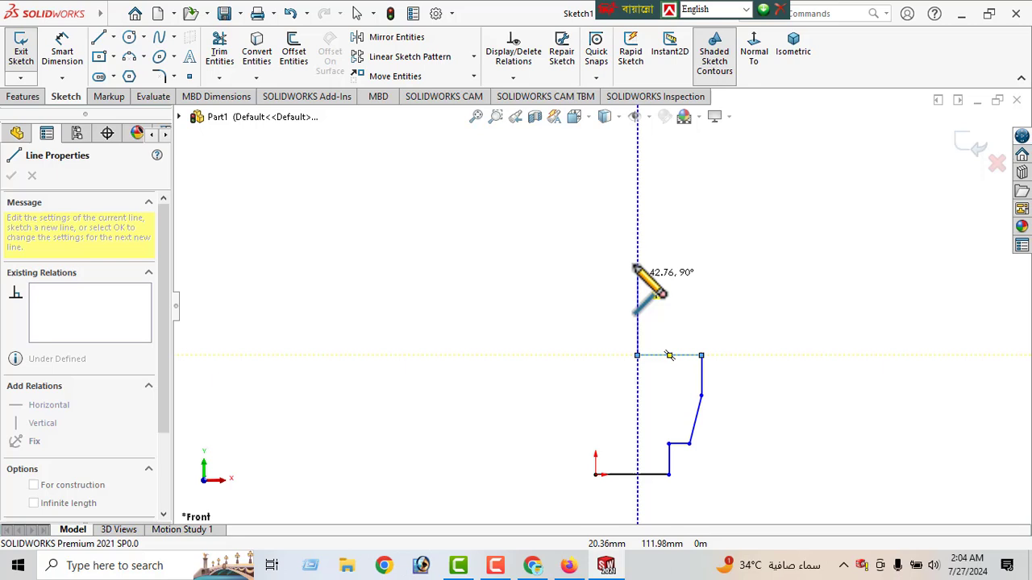
pyautogui.click(636, 211)
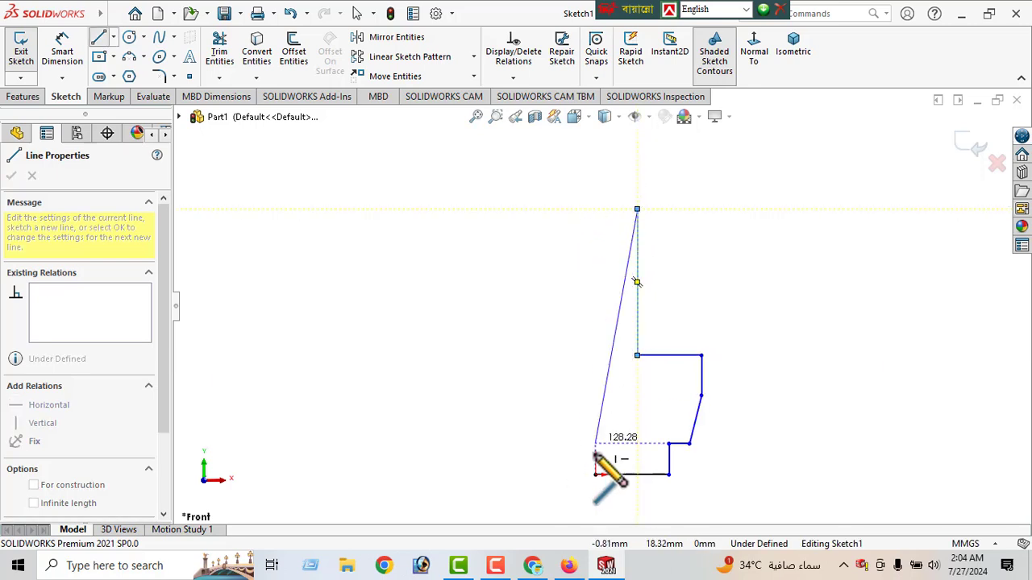
pyautogui.click(595, 209)
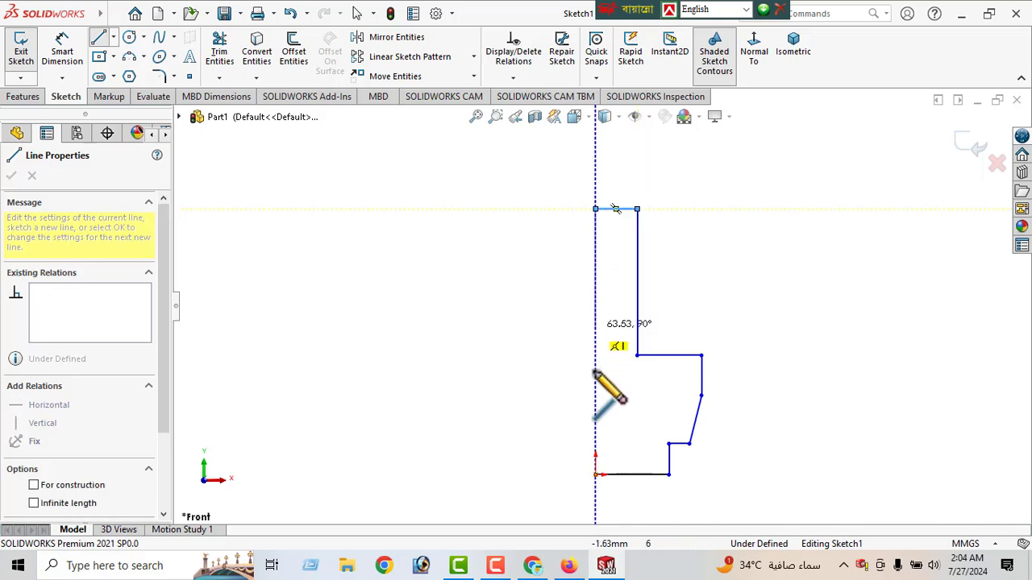
pyautogui.click(595, 475)
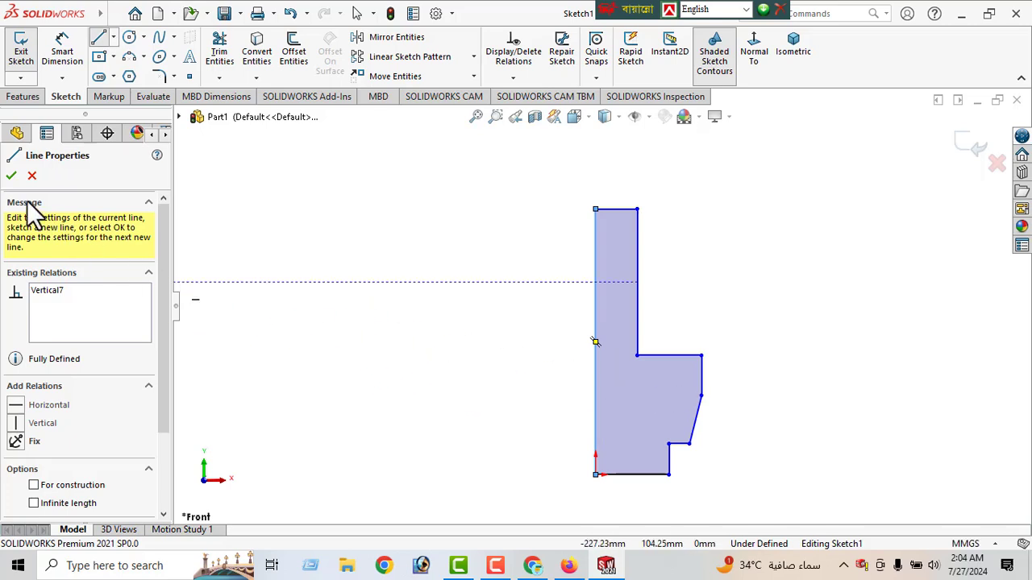
pyautogui.click(12, 178)
pyautogui.click(12, 177)
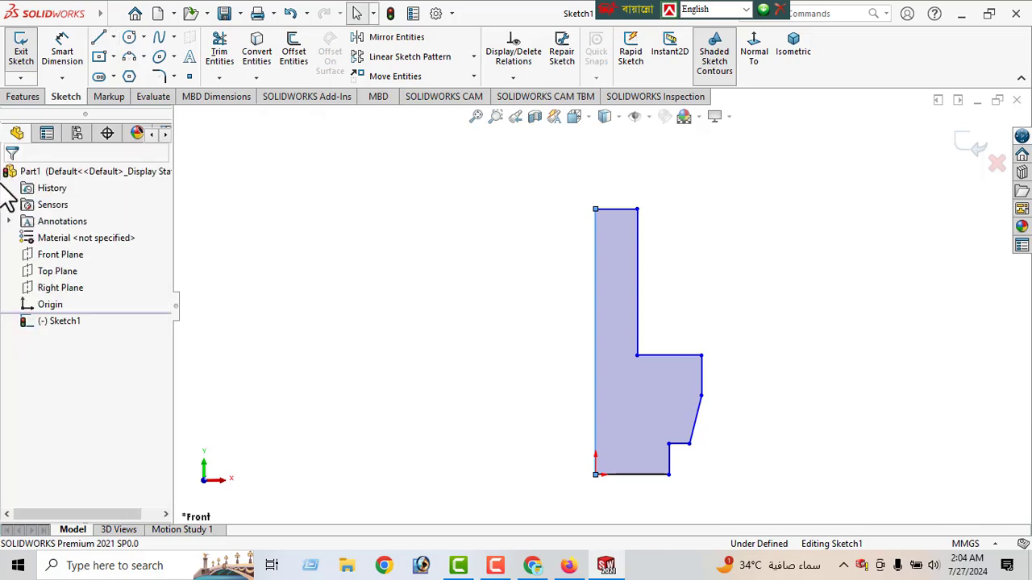
# Step: Dimension the profile's overall height between its base and top lines as 84 mm
pyautogui.click(62, 62)
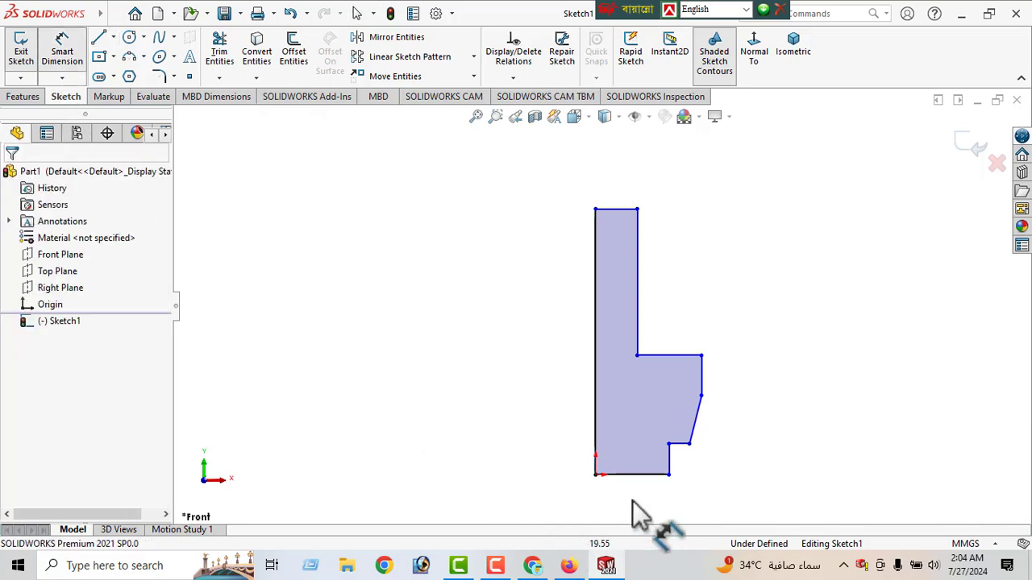
pyautogui.click(637, 474)
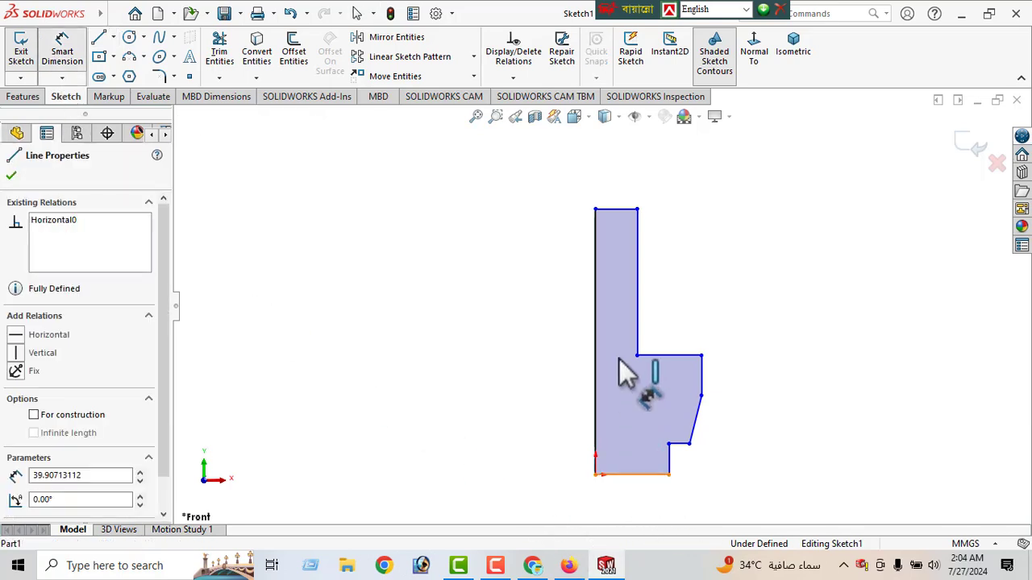
pyautogui.click(616, 211)
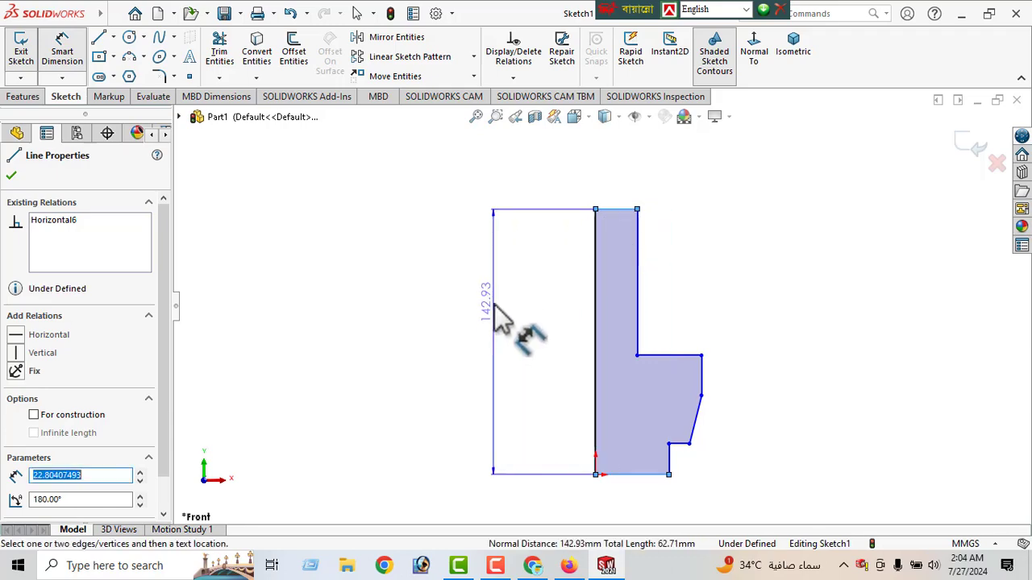
pyautogui.click(508, 366)
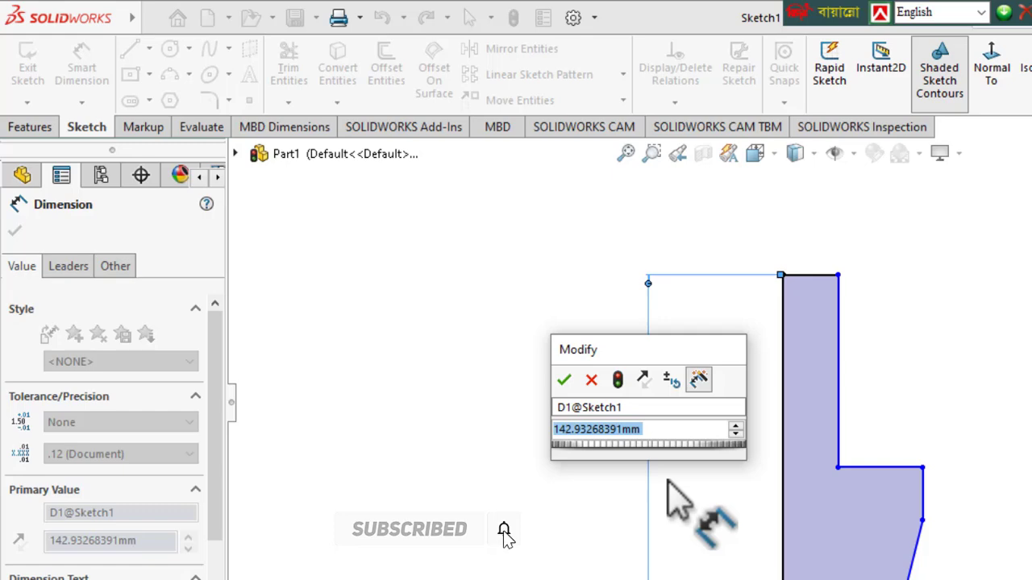
pyautogui.write('84')
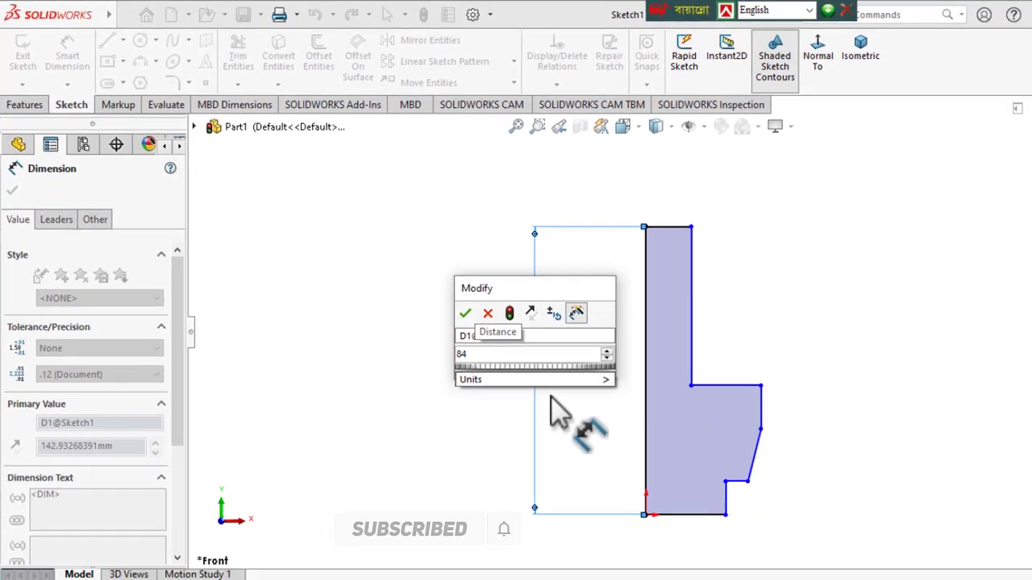
pyautogui.press('Return')
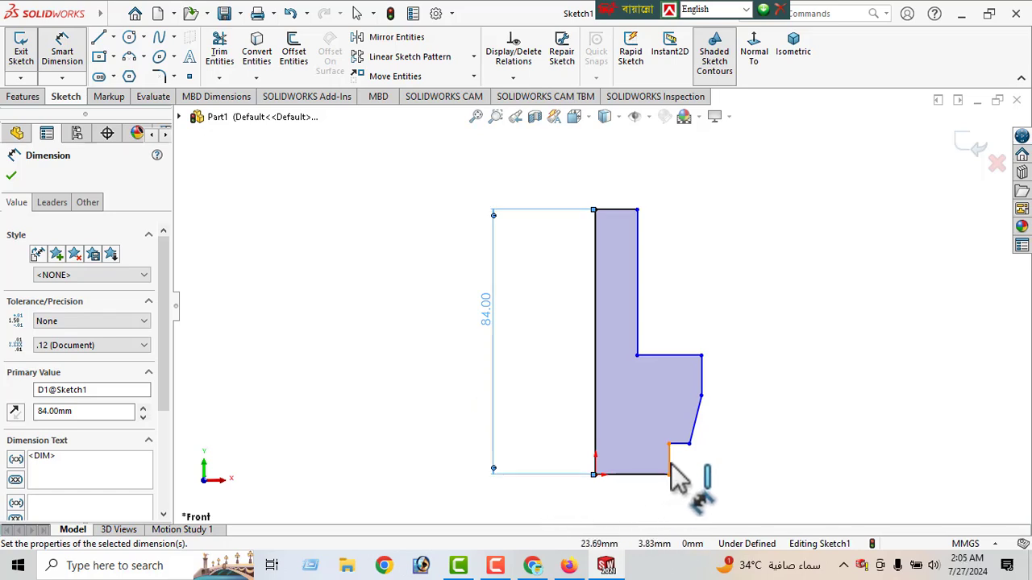
# Step: Dimension the base step's width from the long left edge to the short lower vertical edge as 52.75/2 mm
pyautogui.click(596, 458)
pyautogui.click(596, 440)
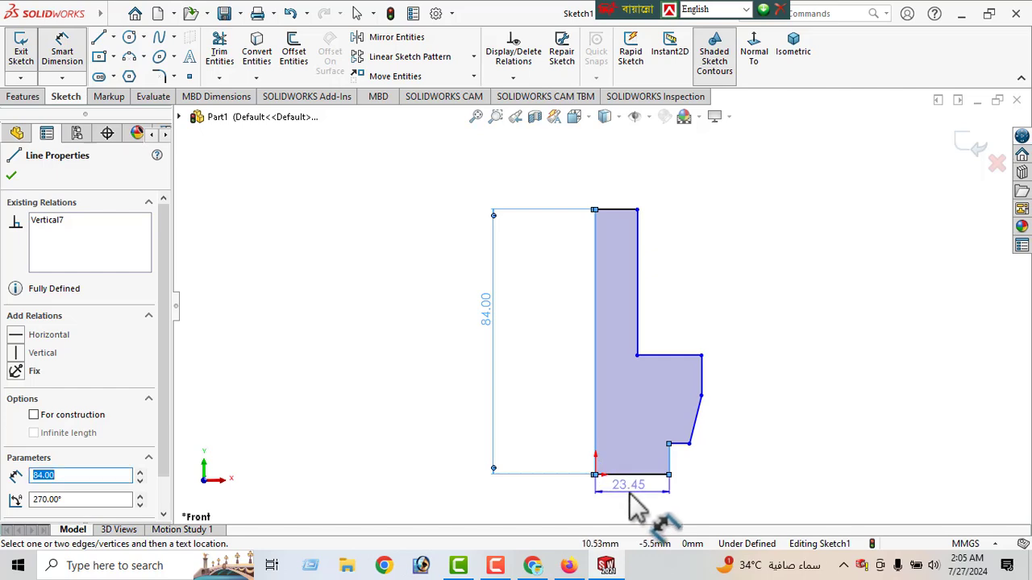
pyautogui.click(634, 506)
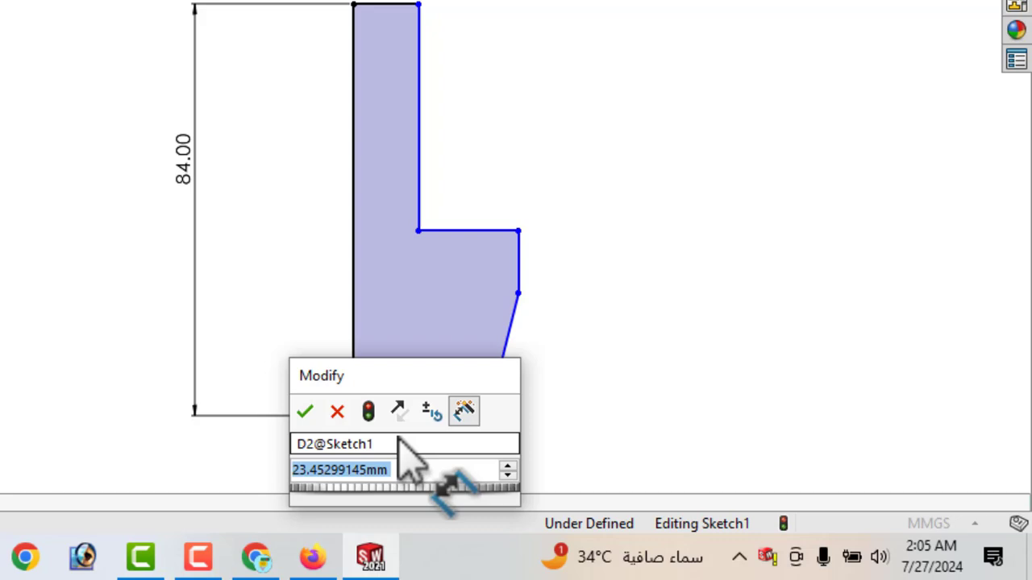
pyautogui.write('52.75')
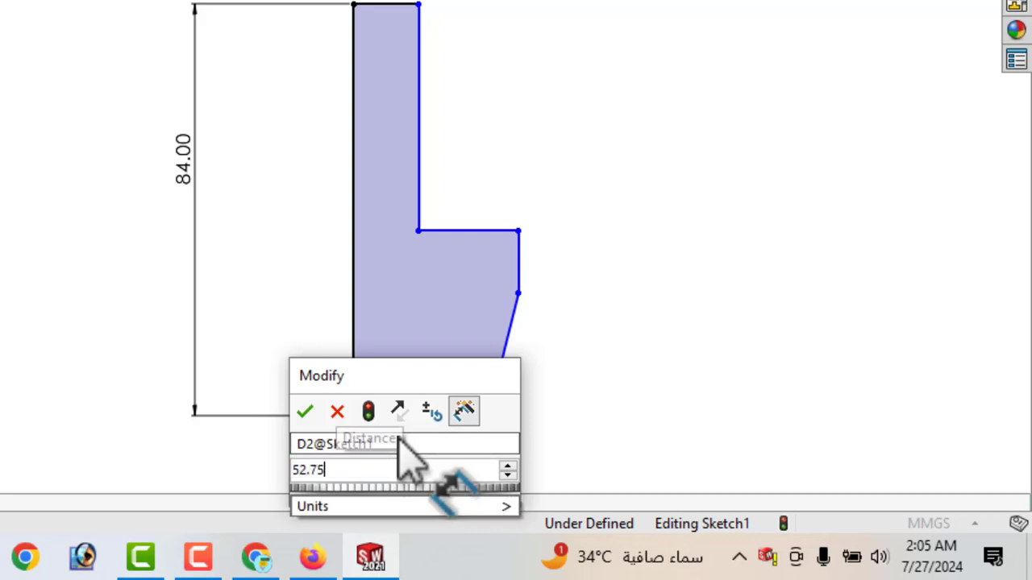
pyautogui.write('/2')
pyautogui.press('Return')
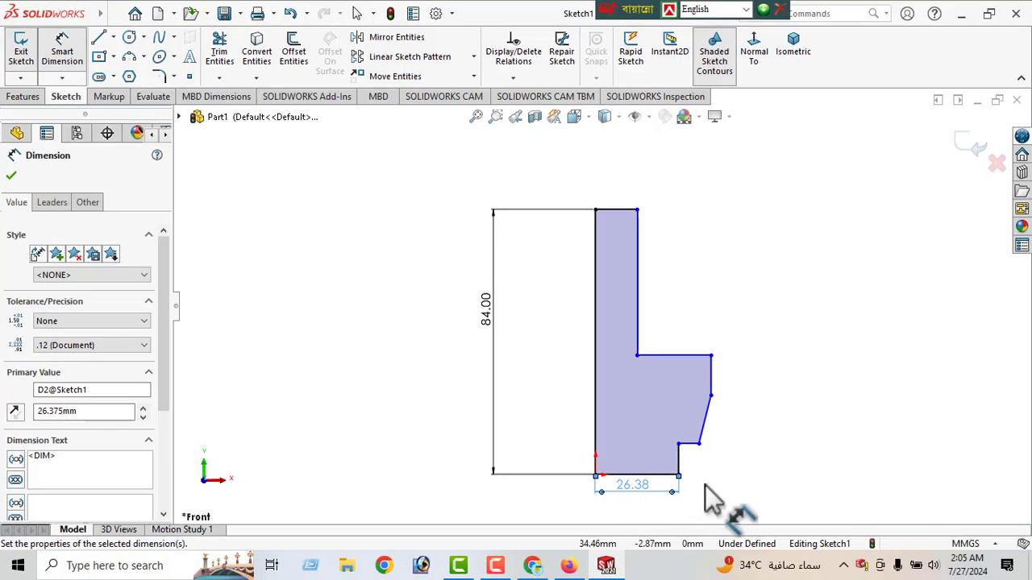
# Step: Dimension the distance from the long left edge to the slanted line's lower endpoint as 57/2 mm
pyautogui.click(697, 443)
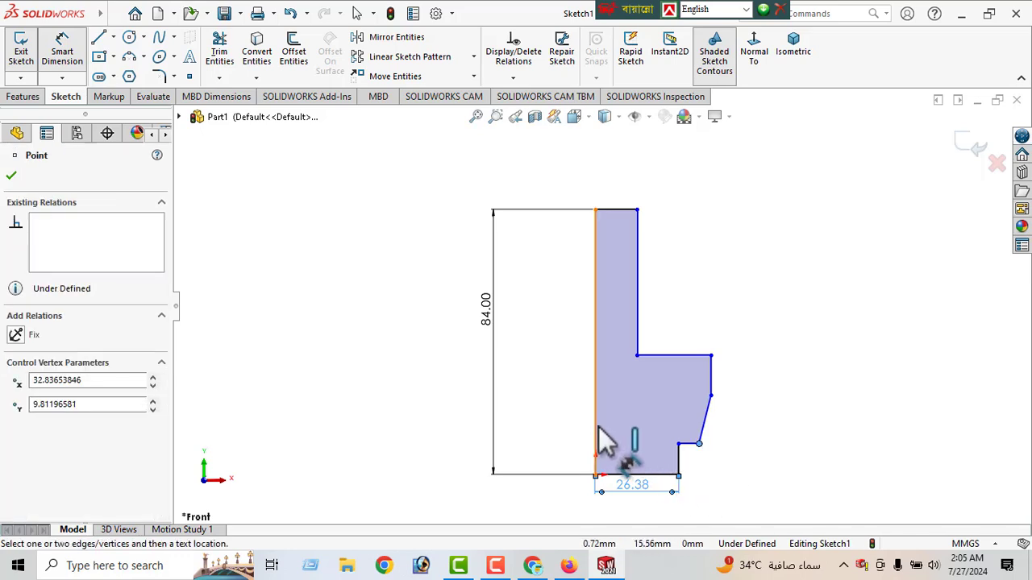
pyautogui.click(596, 435)
pyautogui.click(651, 525)
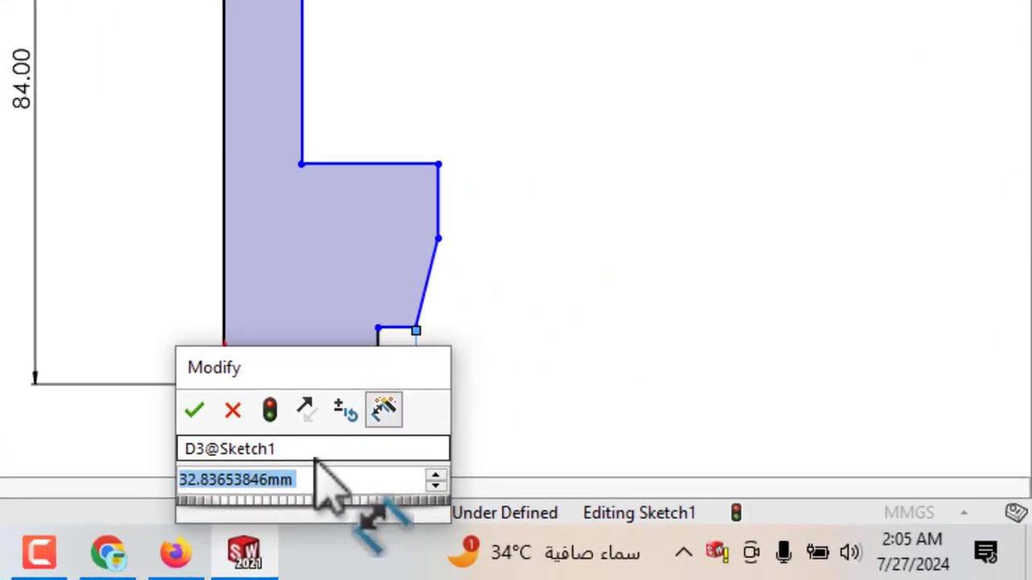
pyautogui.write('57/2')
pyautogui.press('Return')
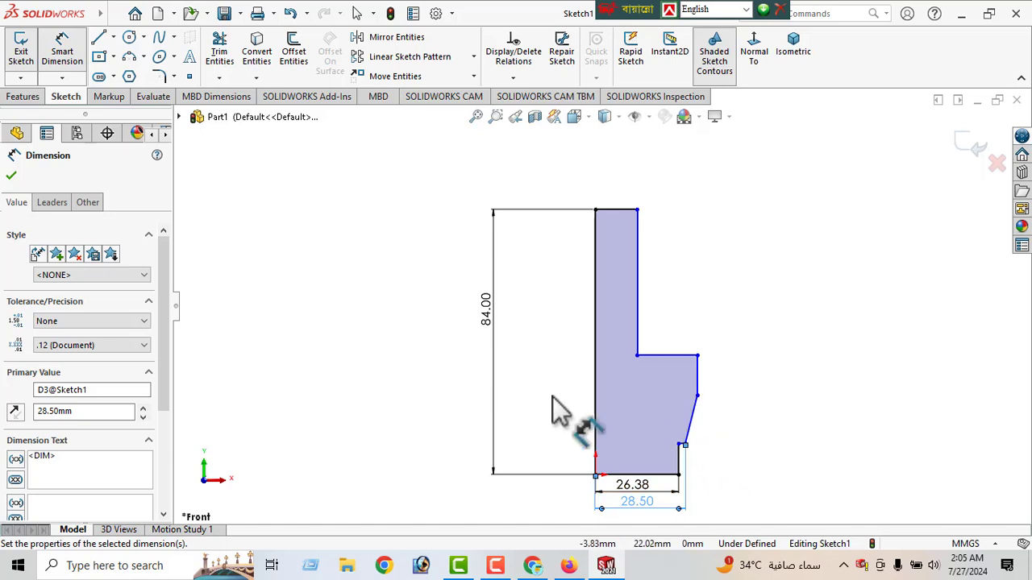
# Step: Dimension the angle between the slanted line and the outer vertical edge above it as 11.31 degrees
pyautogui.click(692, 426)
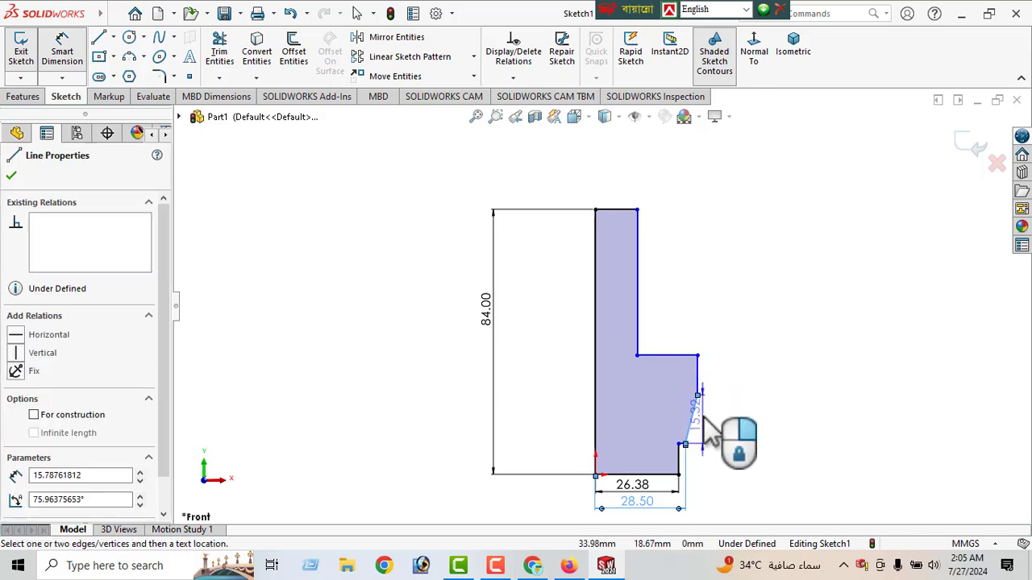
pyautogui.click(698, 383)
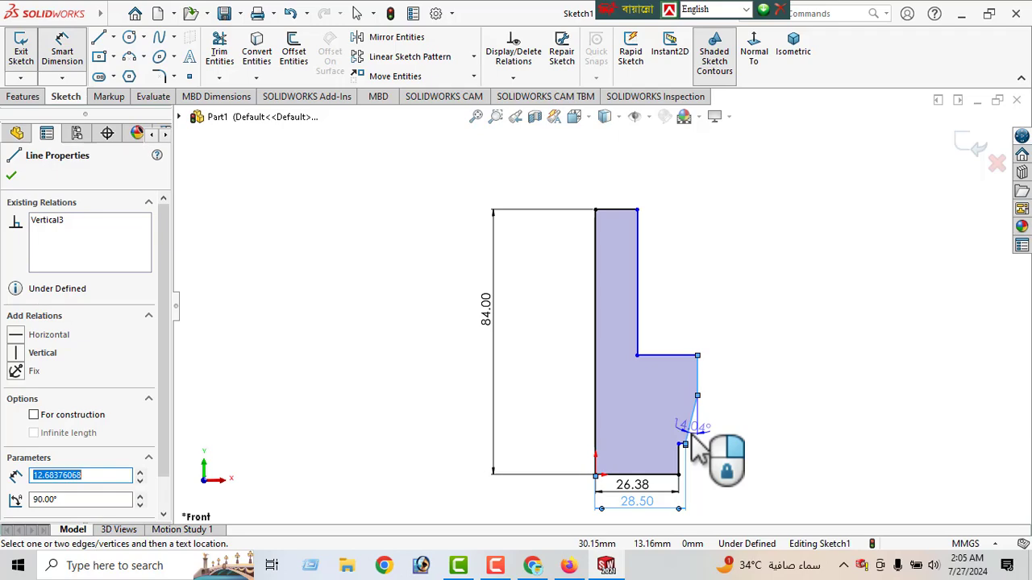
pyautogui.click(709, 451)
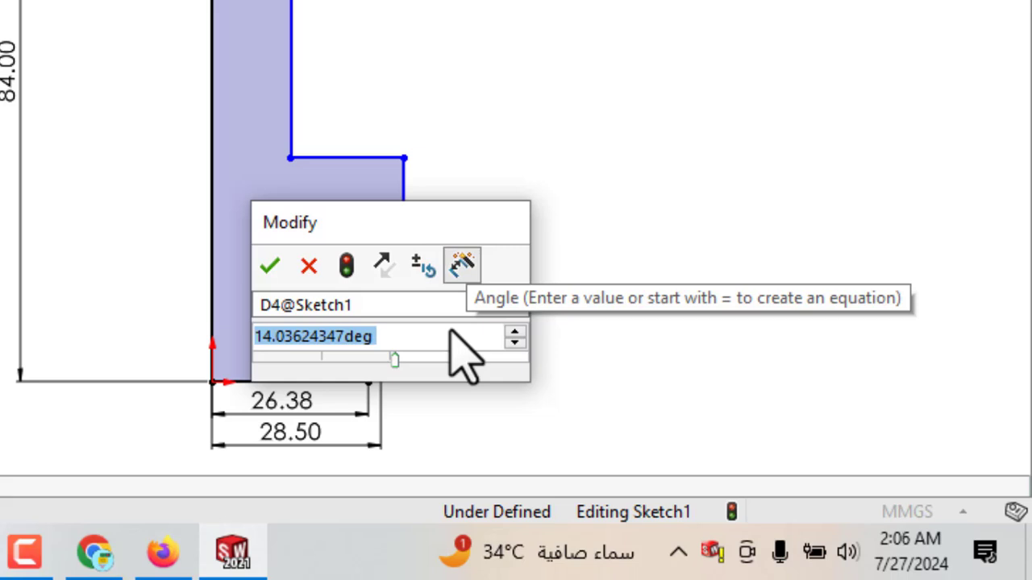
pyautogui.write('11.31')
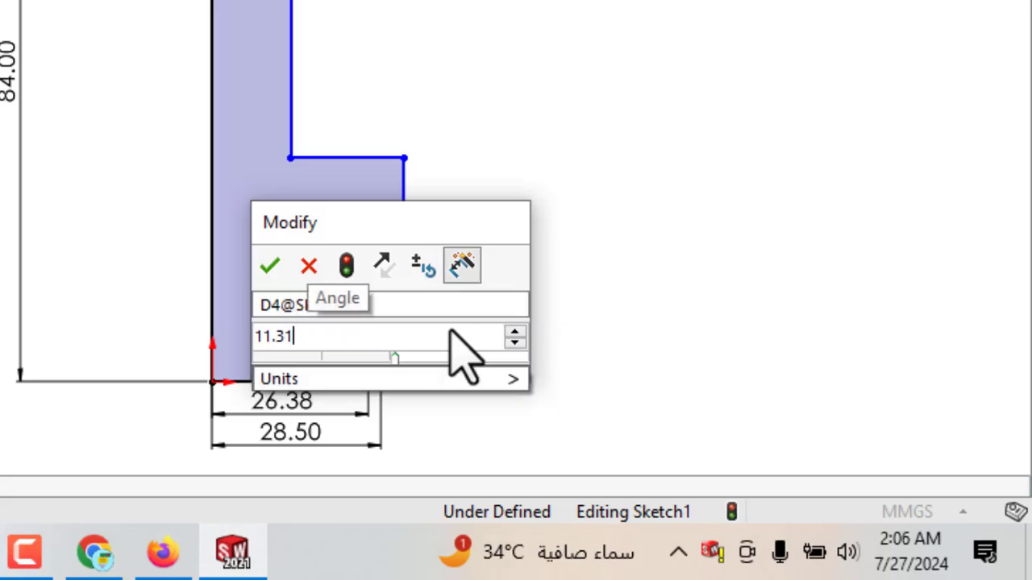
pyautogui.press('Return')
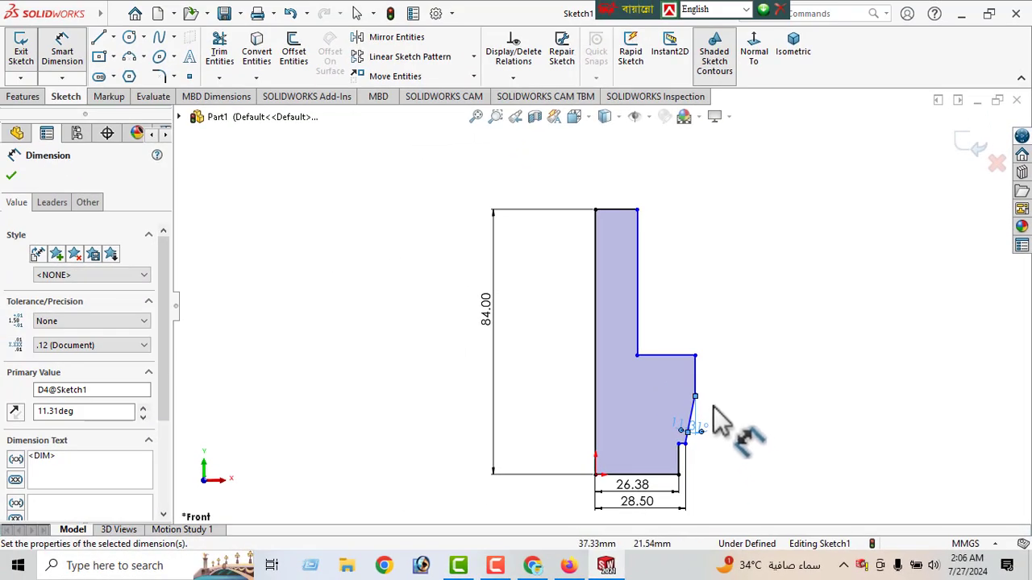
# Step: Dimension the distance from the long left edge to the outermost vertical edge as 61/2 mm
pyautogui.click(695, 377)
pyautogui.click(596, 387)
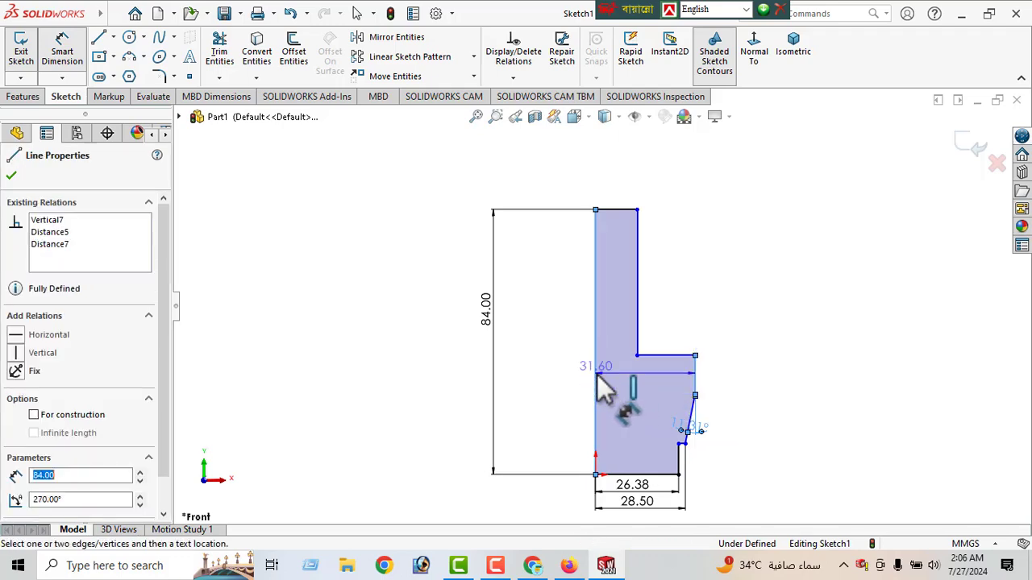
pyautogui.click(644, 528)
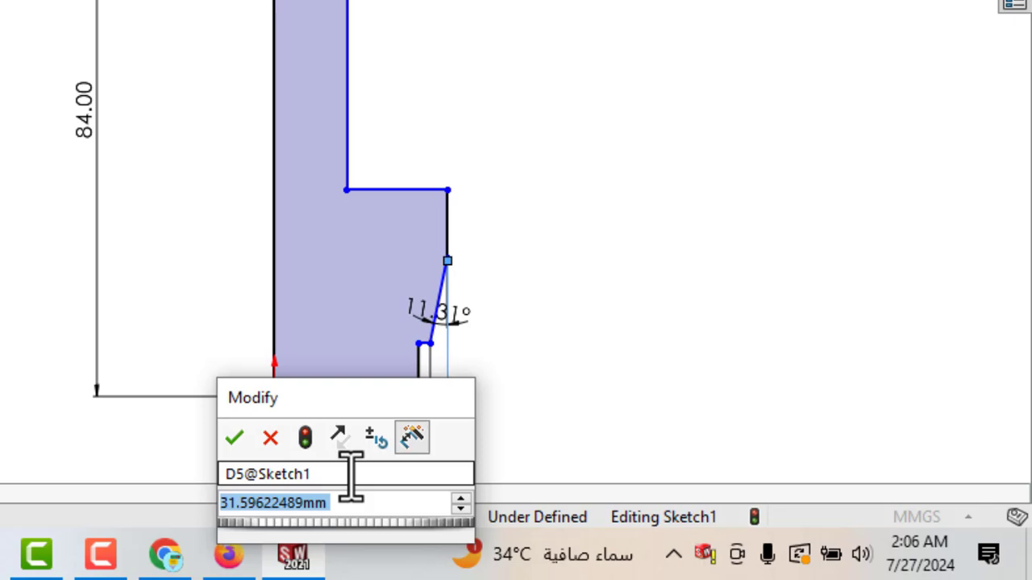
pyautogui.write('61/2')
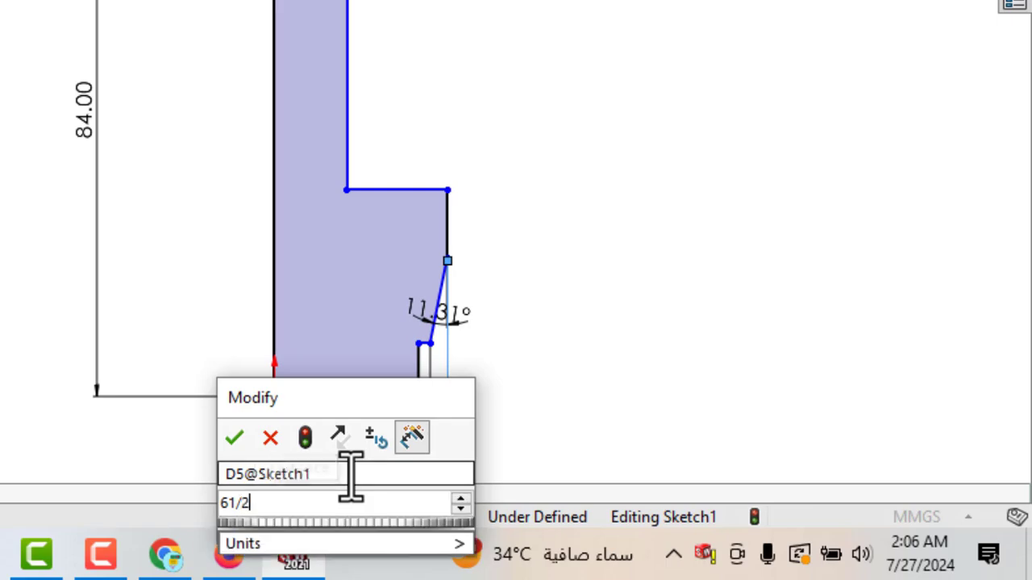
pyautogui.press('Return')
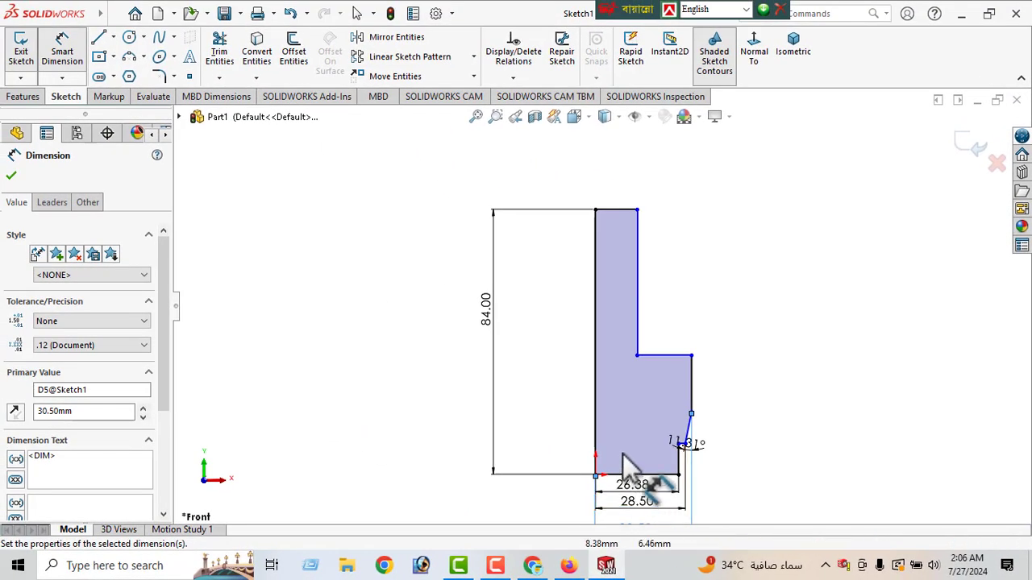
# Step: Dimension the distance from the long left edge to the upper stem's right vertical edge as 25/2 mm
pyautogui.click(476, 116)
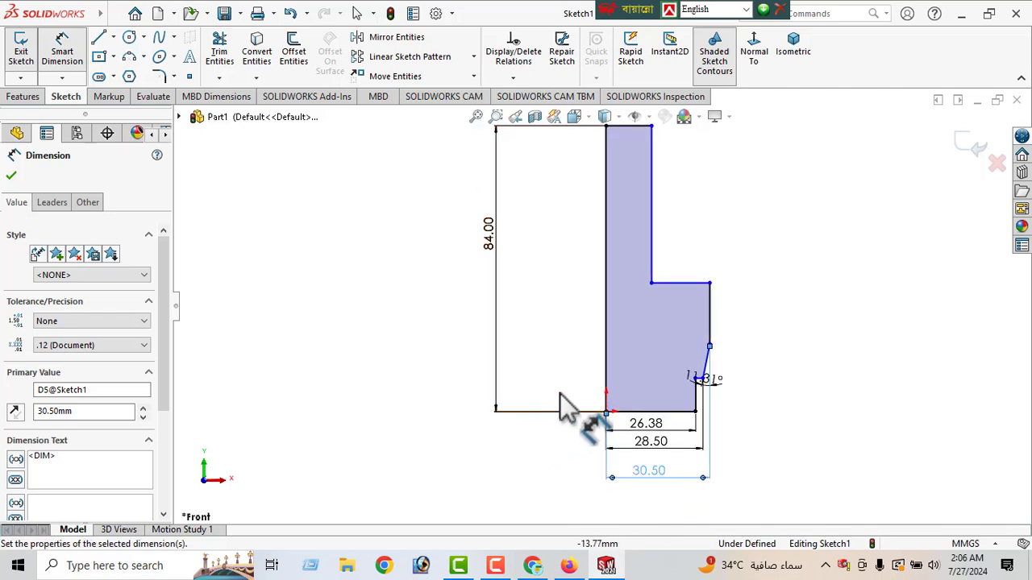
pyautogui.click(610, 235)
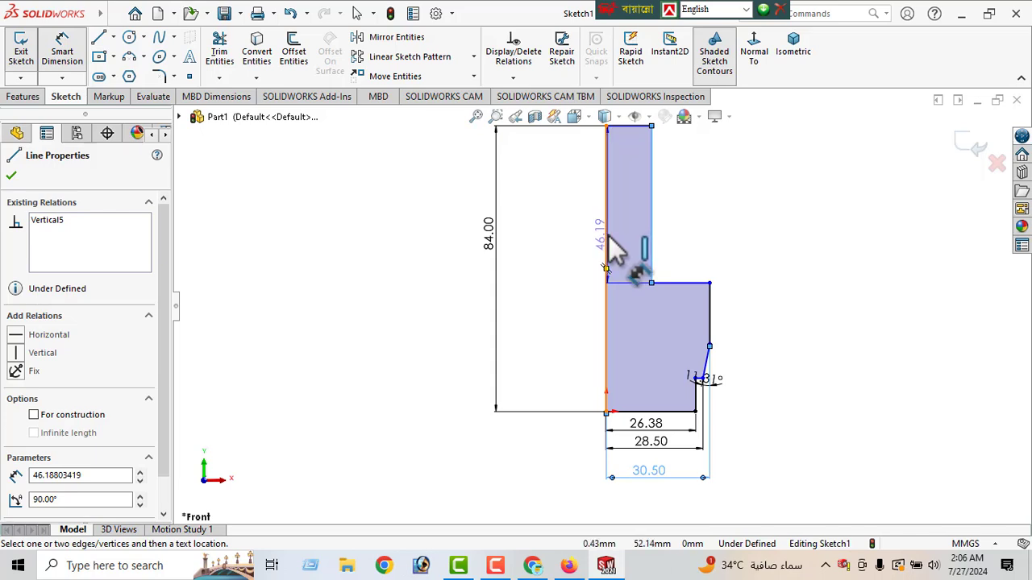
pyautogui.click(611, 245)
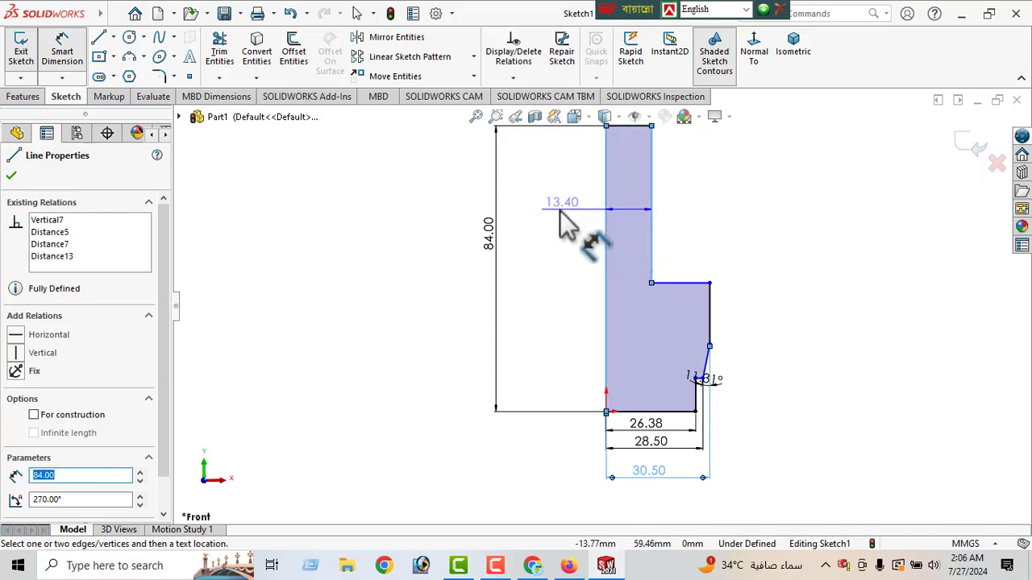
pyautogui.click(556, 220)
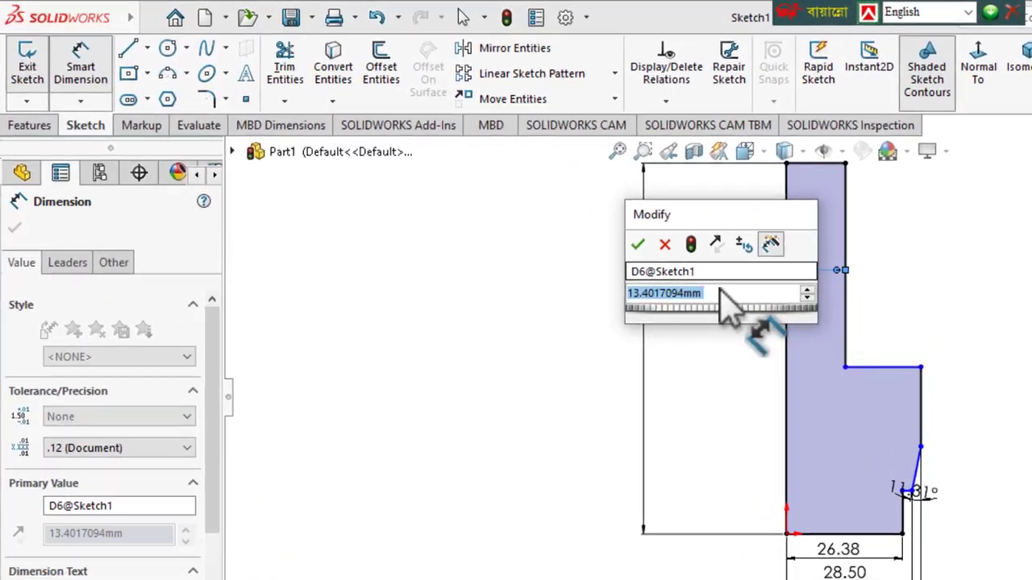
pyautogui.write('25/2')
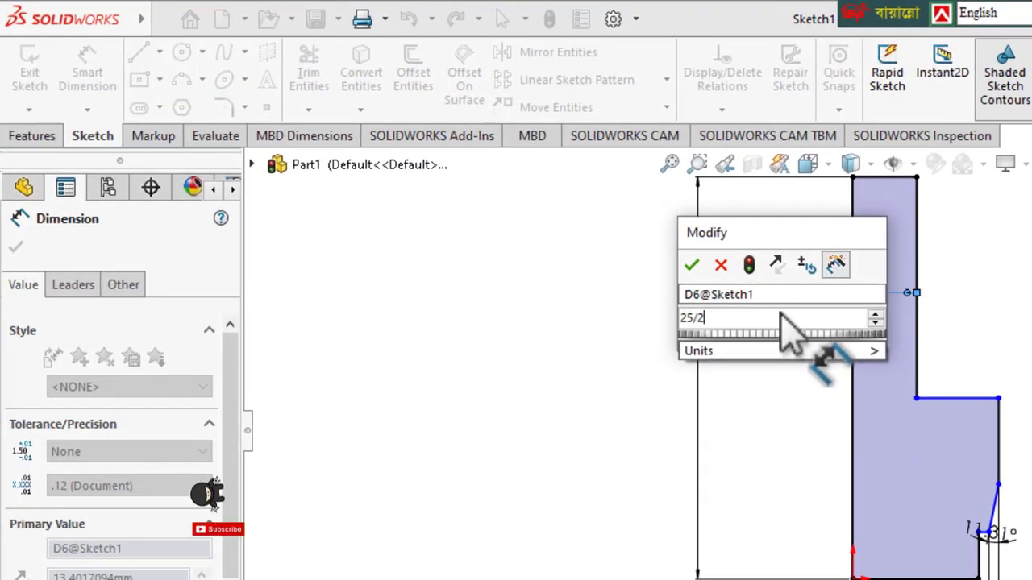
pyautogui.press('Return')
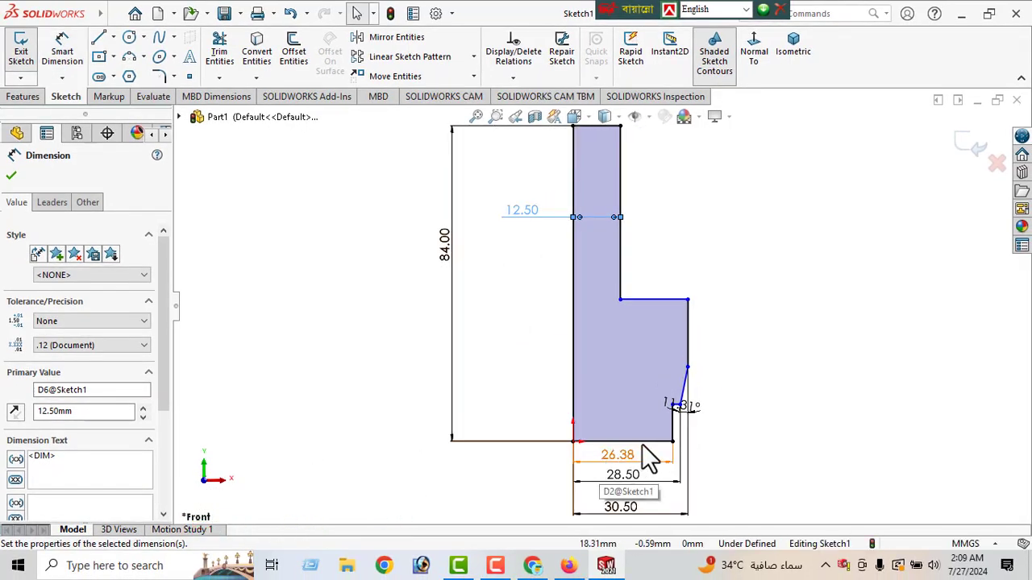
# Step: Dimension the height from the bottom edge to the slanted line's lower endpoint as 10 mm
pyautogui.click(645, 442)
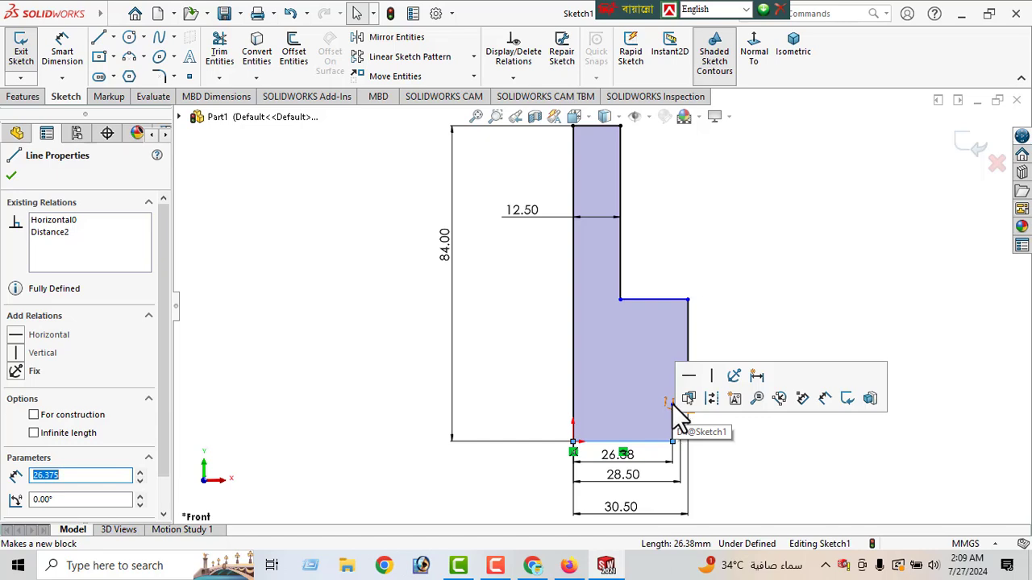
pyautogui.click(11, 174)
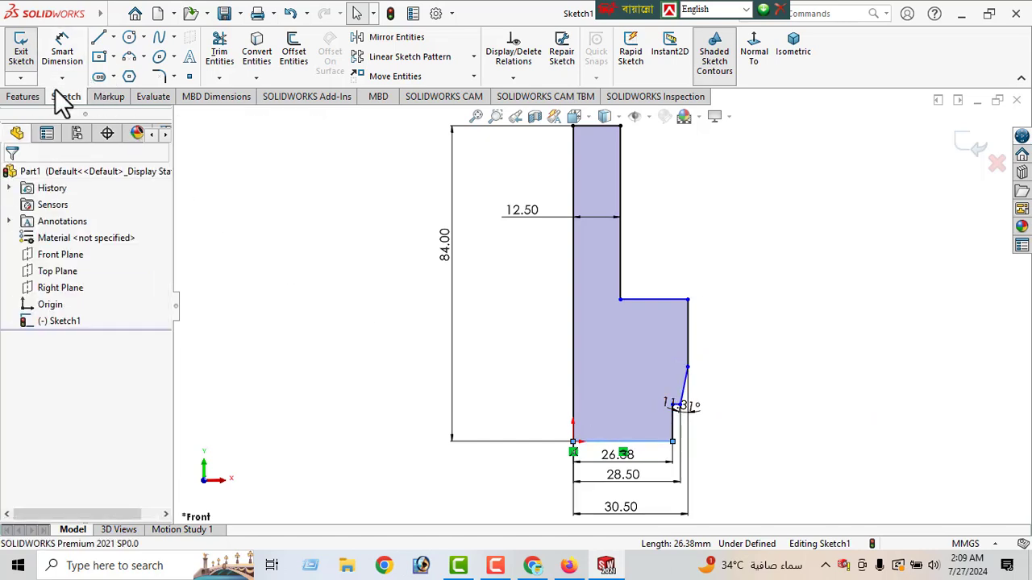
pyautogui.click(654, 443)
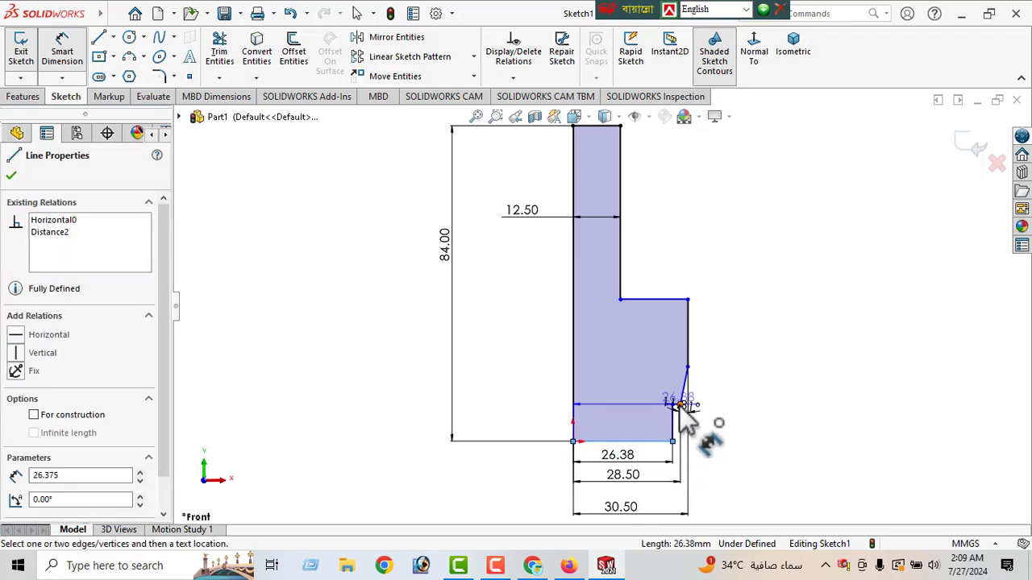
pyautogui.click(679, 404)
pyautogui.click(755, 440)
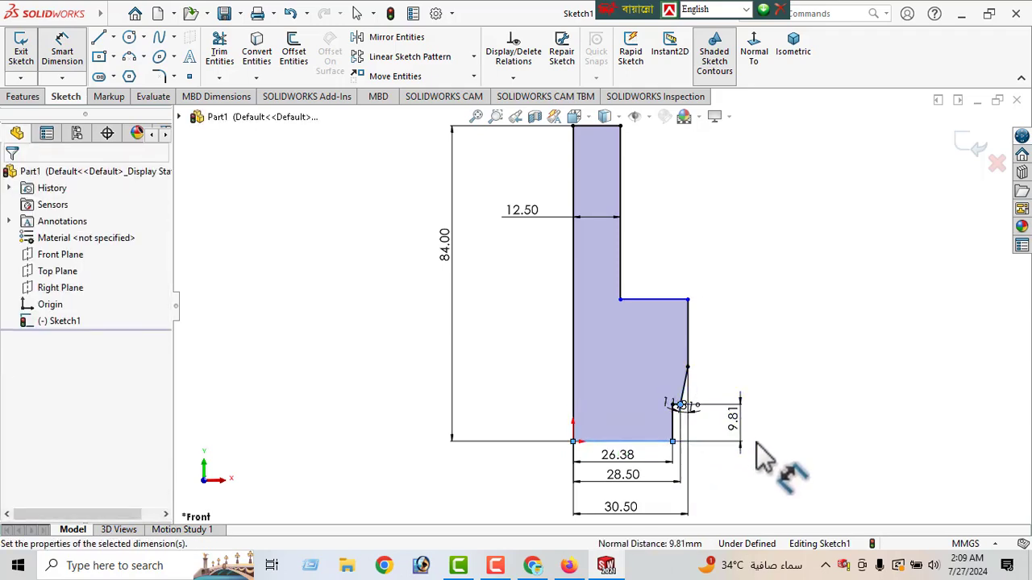
pyautogui.write('10')
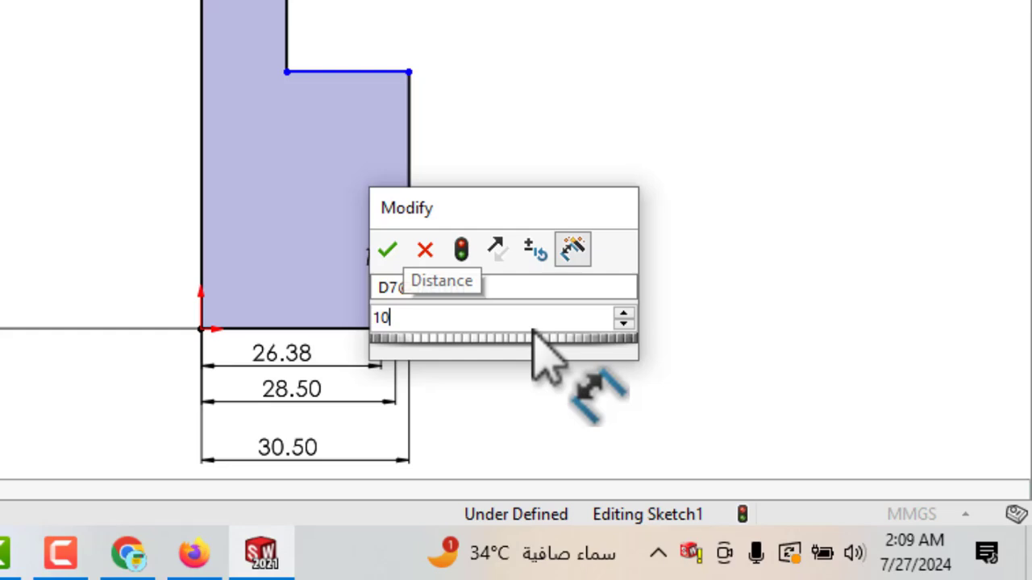
pyautogui.press('Return')
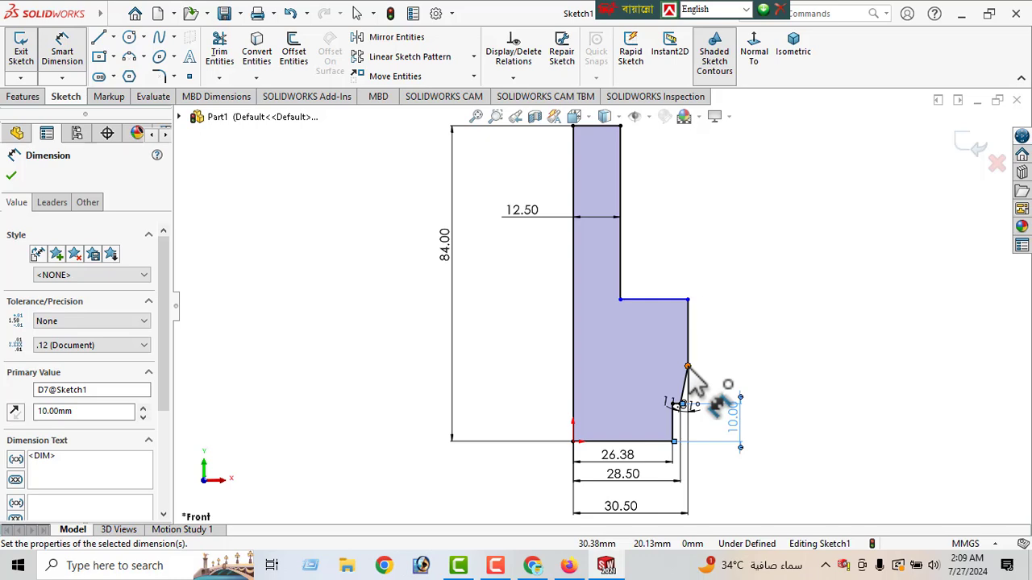
# Step: Dimension the height from the bottom edge to the horizontal shoulder edge as 30 mm
pyautogui.click(664, 441)
pyautogui.click(669, 302)
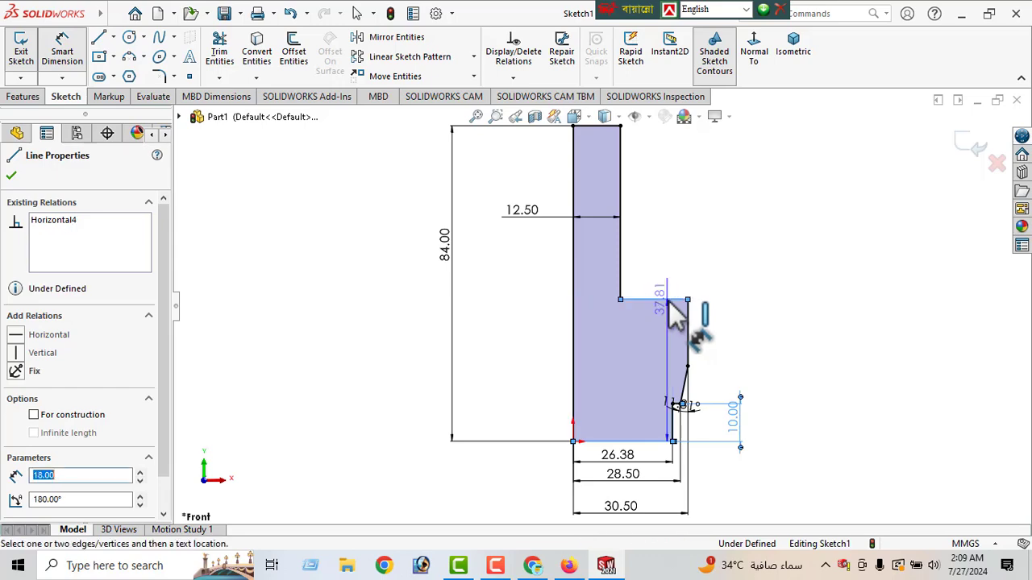
pyautogui.click(800, 363)
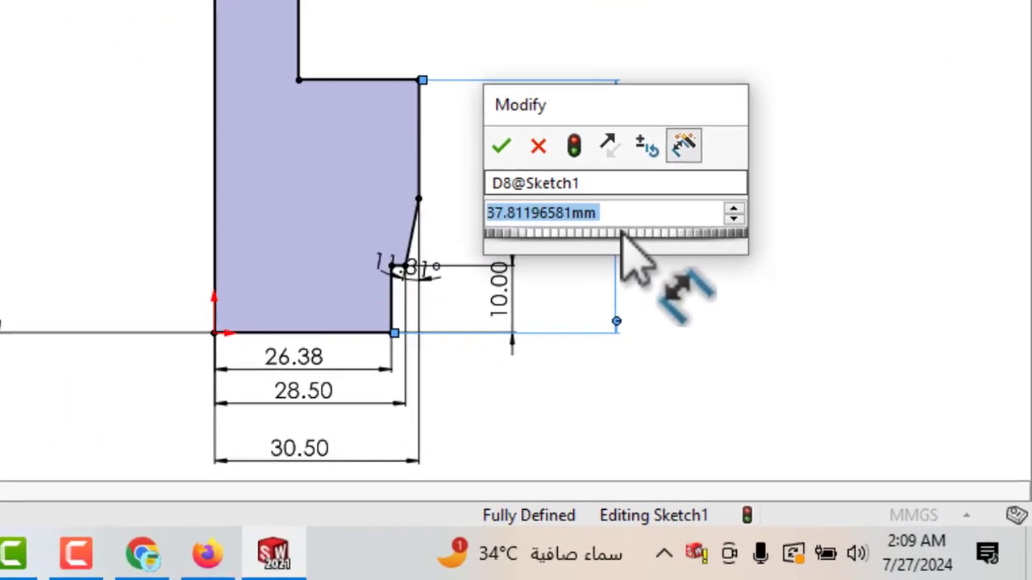
pyautogui.write('30')
pyautogui.press('Return')
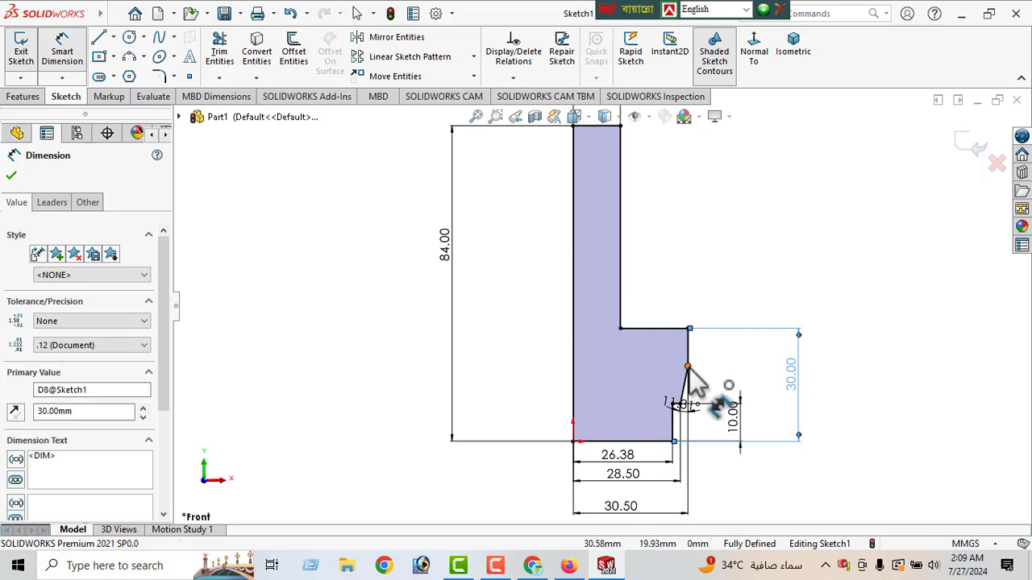
# Step: Try to dimension the vertical distance from the slanted line's upper endpoint to the horizontal shoulder edge
pyautogui.click(688, 367)
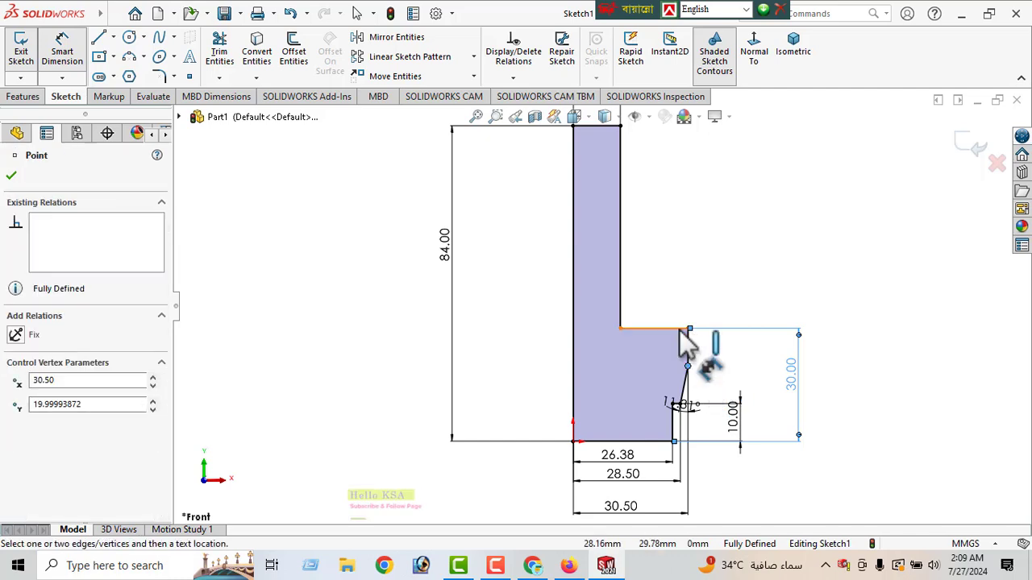
pyautogui.click(681, 329)
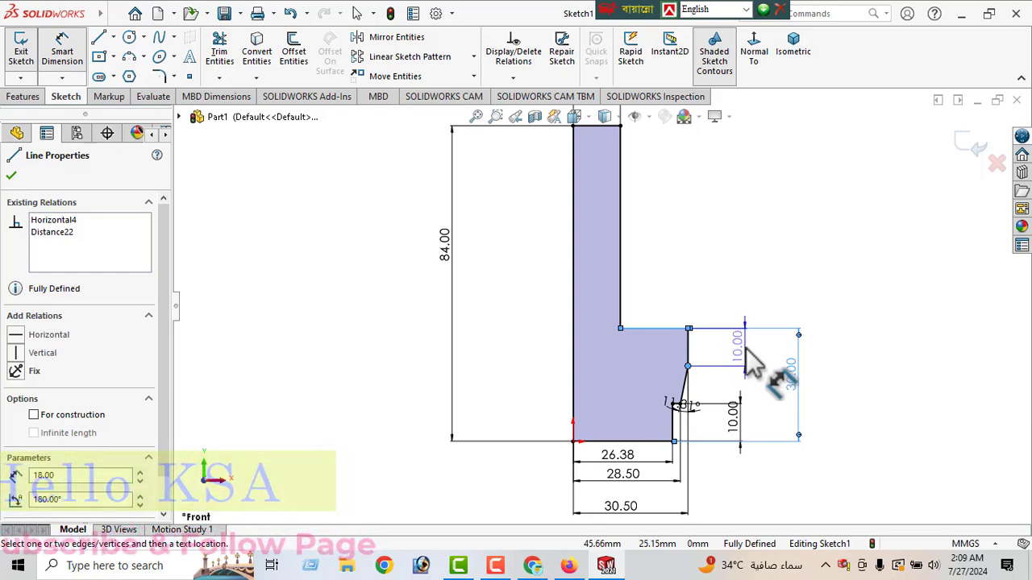
pyautogui.click(750, 347)
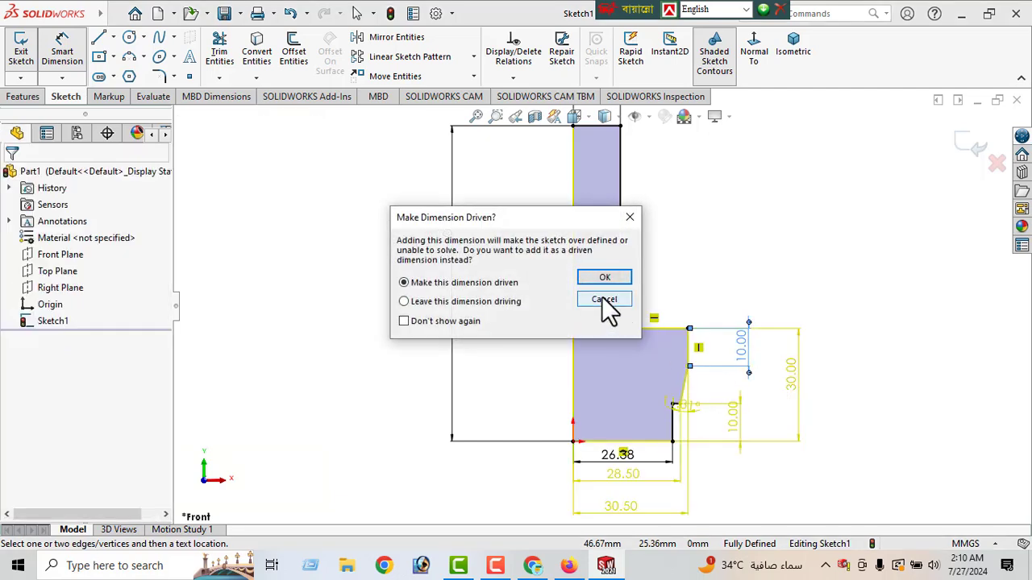
pyautogui.click(604, 301)
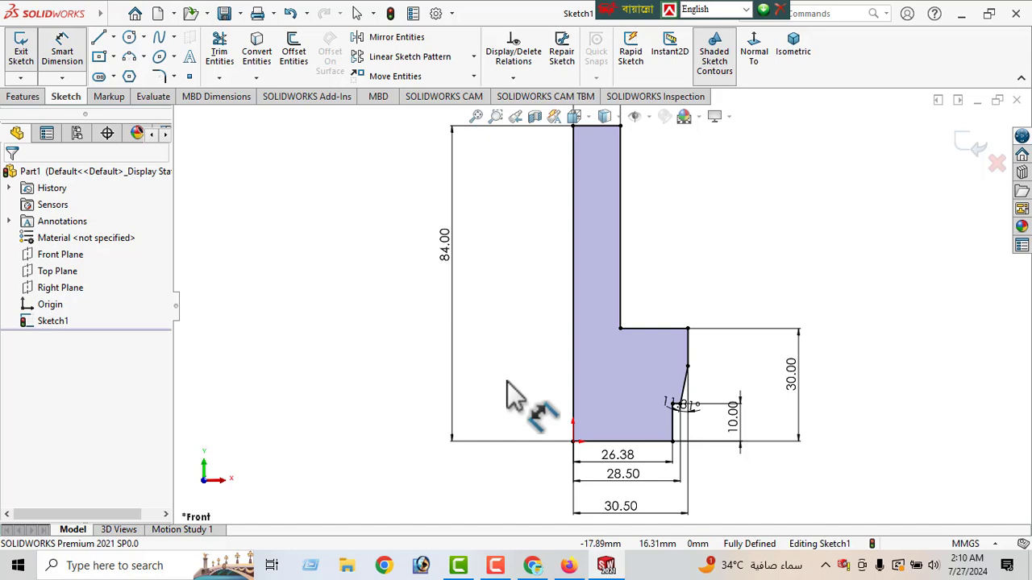
# Step: Revolve the profile 360 degrees as a boss around its long left vertical edge
pyautogui.scroll(3, 516, 393)
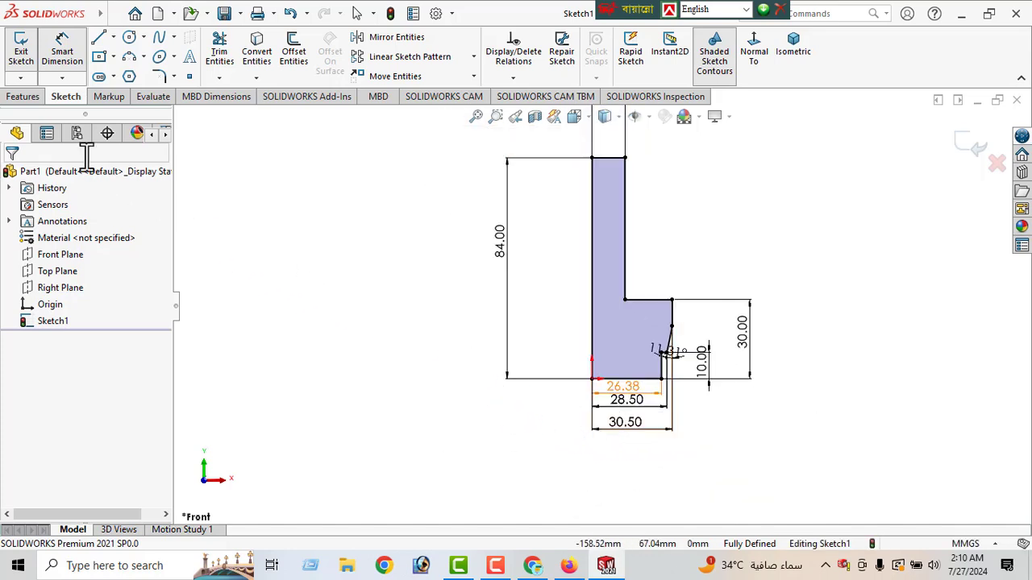
pyautogui.click(22, 97)
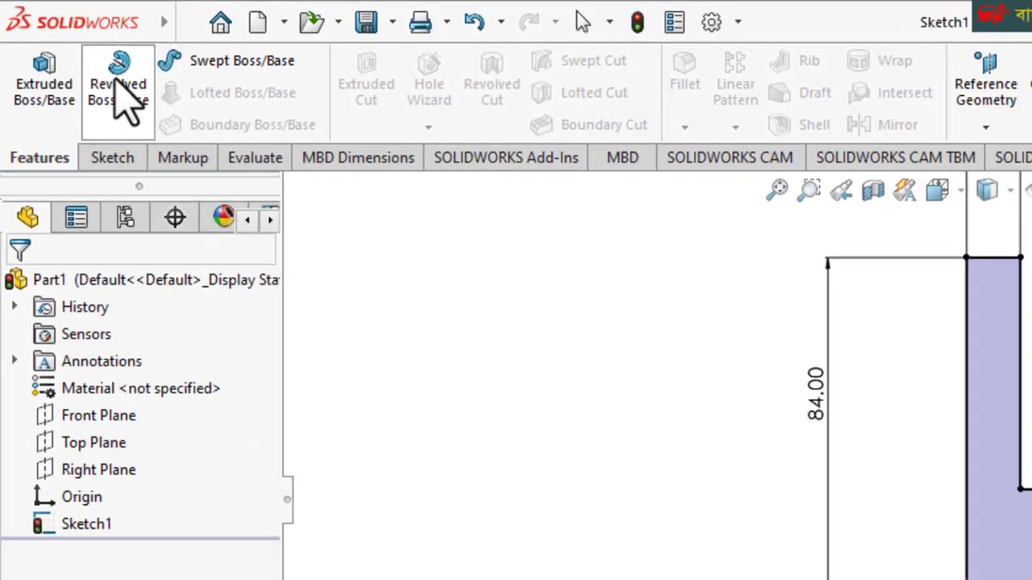
pyautogui.click(145, 108)
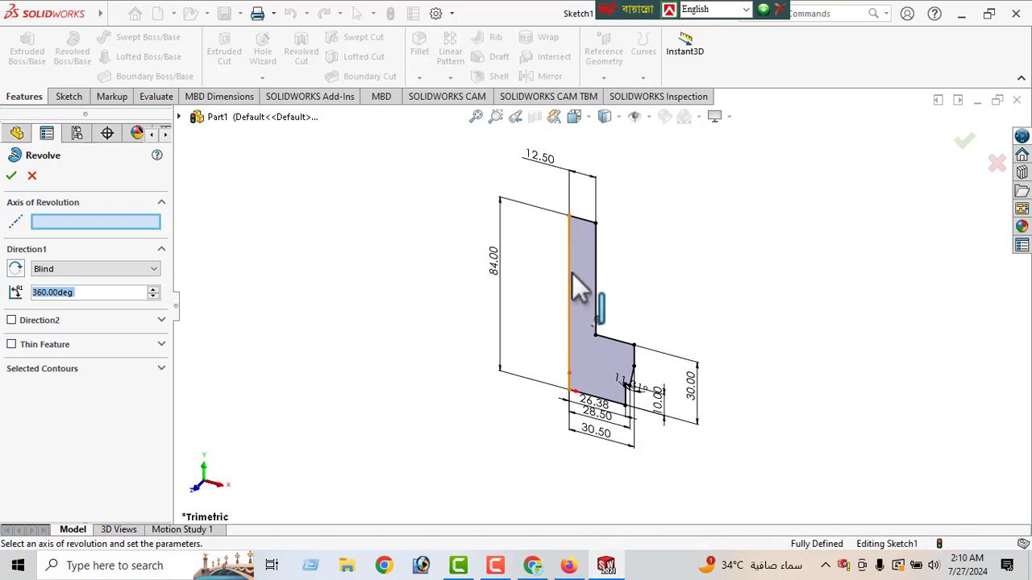
pyautogui.click(570, 274)
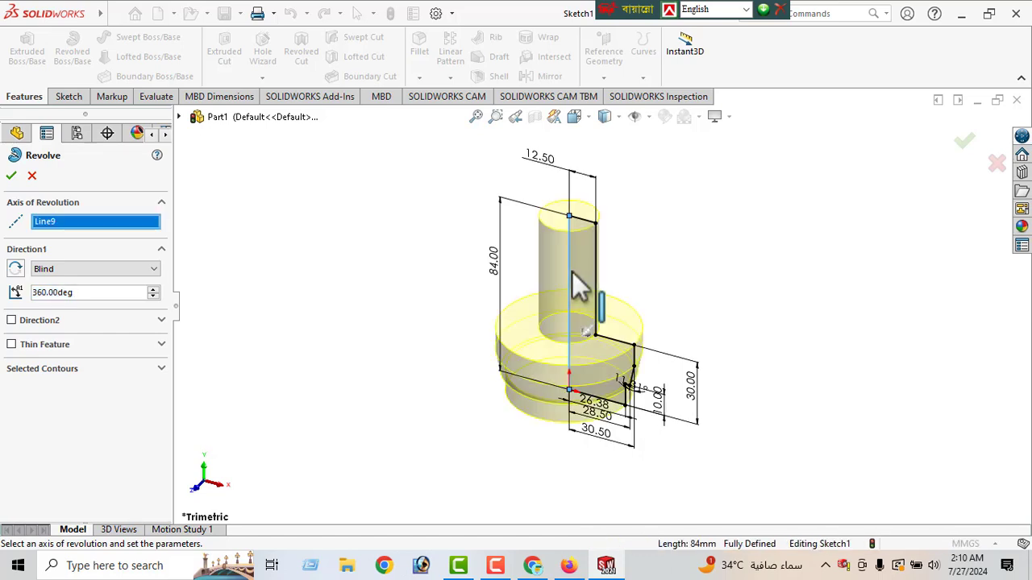
pyautogui.click(11, 177)
# Step: Sketch a circle of about 3.7 mm radius on the stem's top face, centred on the origin
pyautogui.moveTo(463, 386)
pyautogui.mouseDown(button='middle')
pyautogui.moveTo(509, 218)
pyautogui.moveTo(498, 189)
pyautogui.moveTo(525, 391)
pyautogui.moveTo(626, 458)
pyautogui.moveTo(593, 387)
pyautogui.moveTo(532, 509)
pyautogui.moveTo(585, 472)
pyautogui.moveTo(669, 548)
pyautogui.moveTo(610, 415)
pyautogui.moveTo(561, 470)
pyautogui.moveTo(569, 520)
pyautogui.moveTo(615, 463)
pyautogui.moveTo(503, 497)
pyautogui.mouseUp(button='middle')
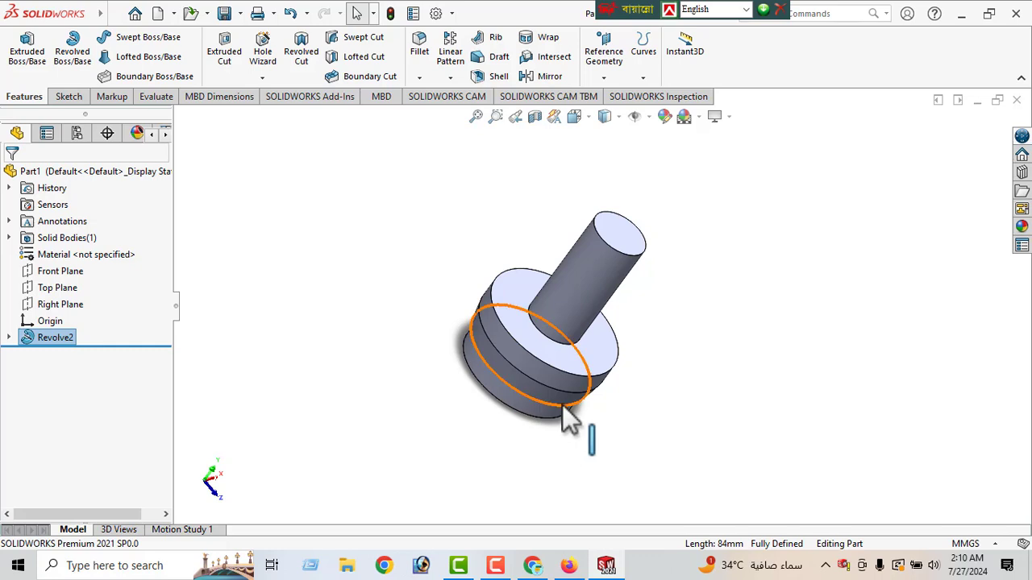
pyautogui.moveTo(562, 410); pyautogui.dragTo(575, 357, button='middle')
pyautogui.click(579, 265)
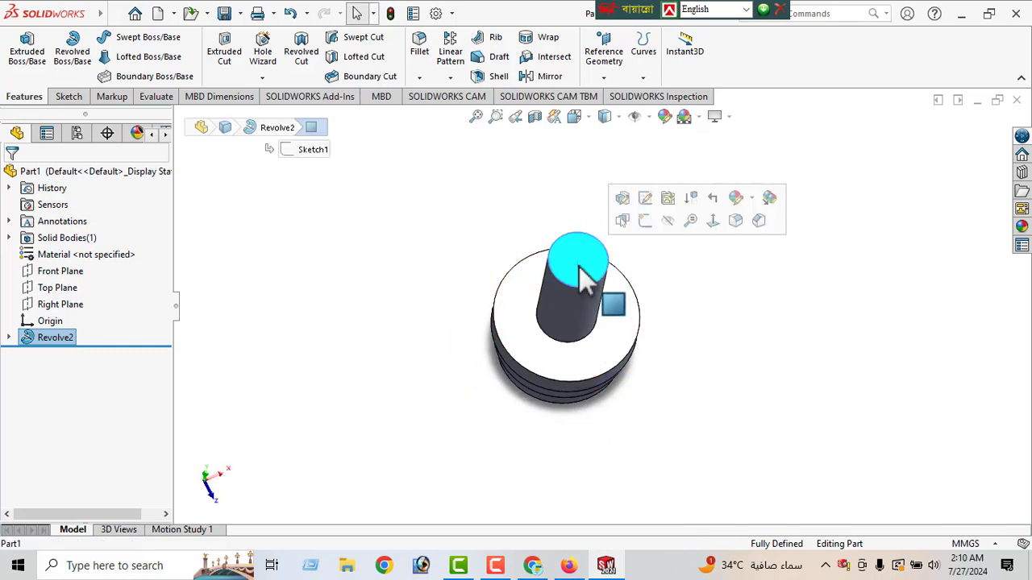
pyautogui.click(711, 220)
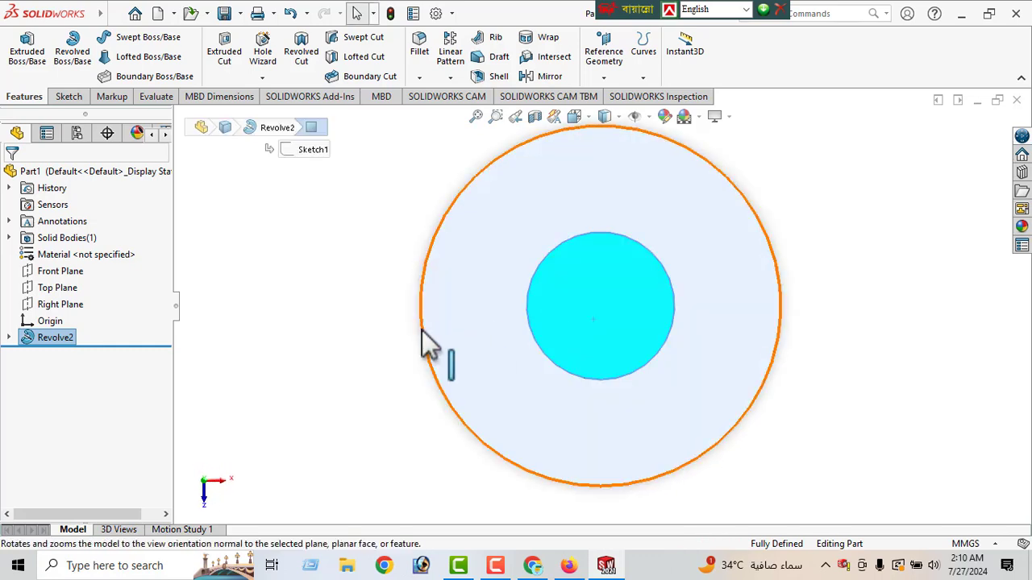
pyautogui.click(67, 98)
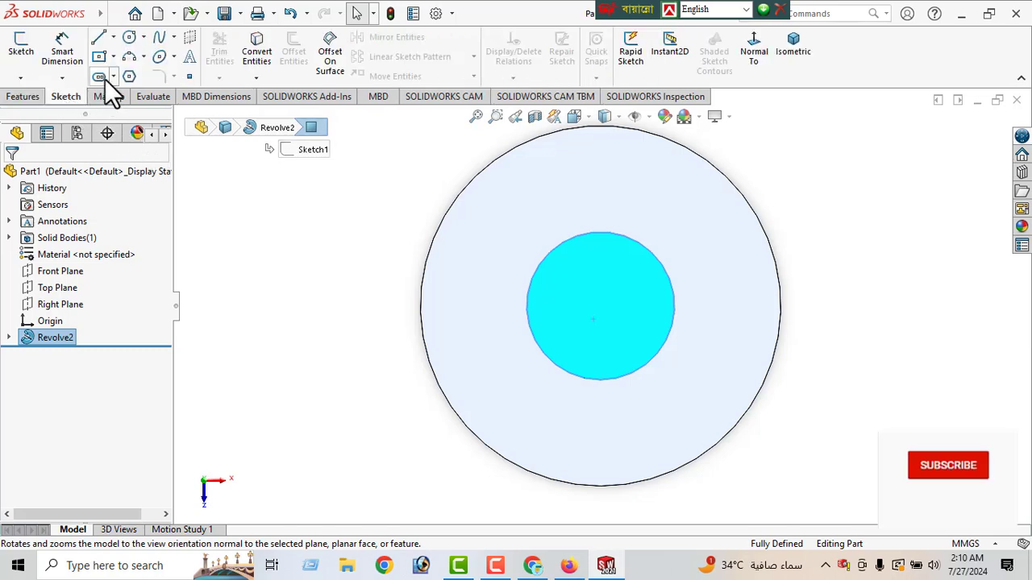
pyautogui.click(128, 39)
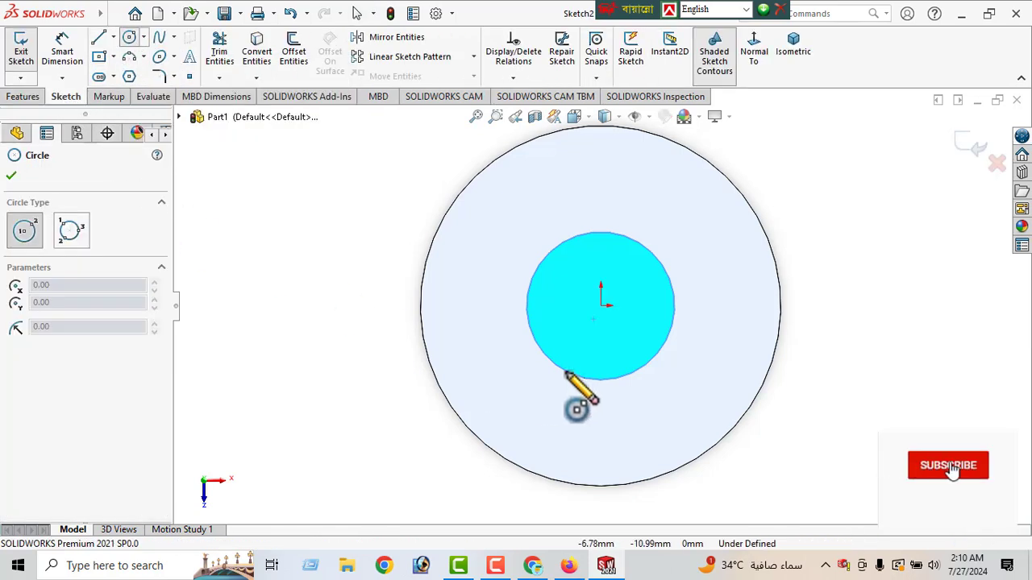
pyautogui.click(600, 306)
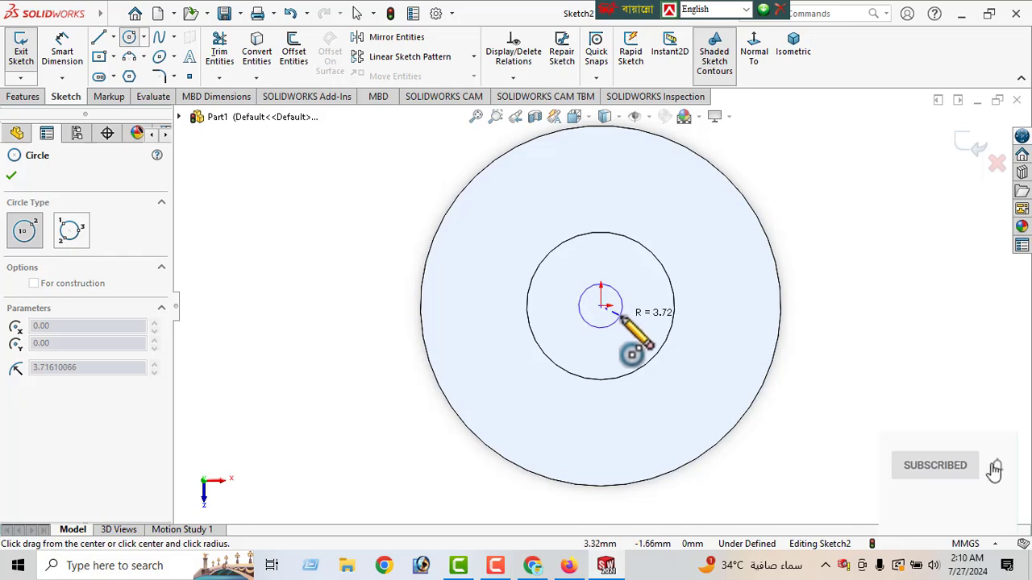
pyautogui.click(622, 318)
# Step: Dimension the circle's diameter as 5 mm and show the model in isometric view
pyautogui.click(62, 65)
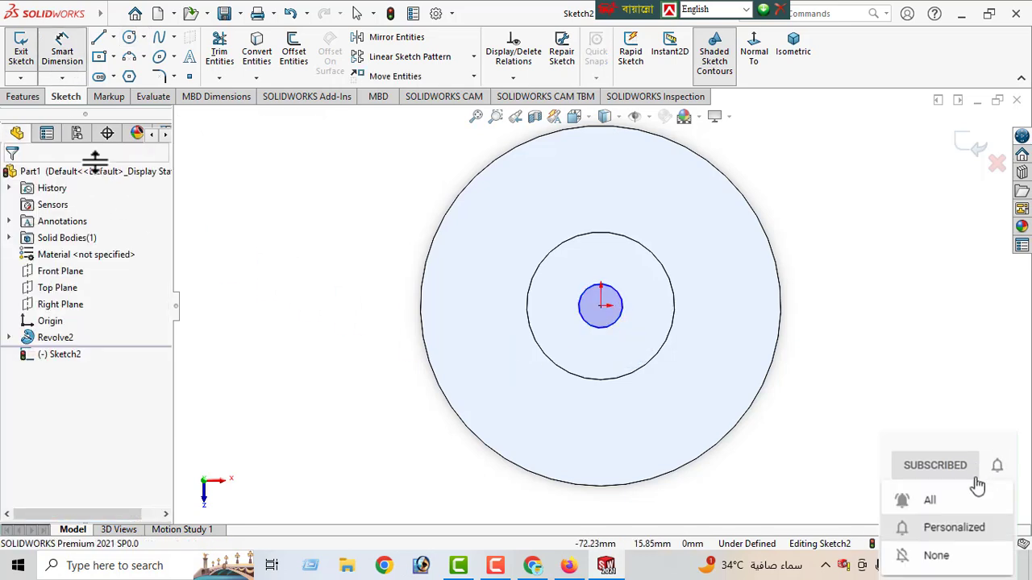
pyautogui.click(584, 314)
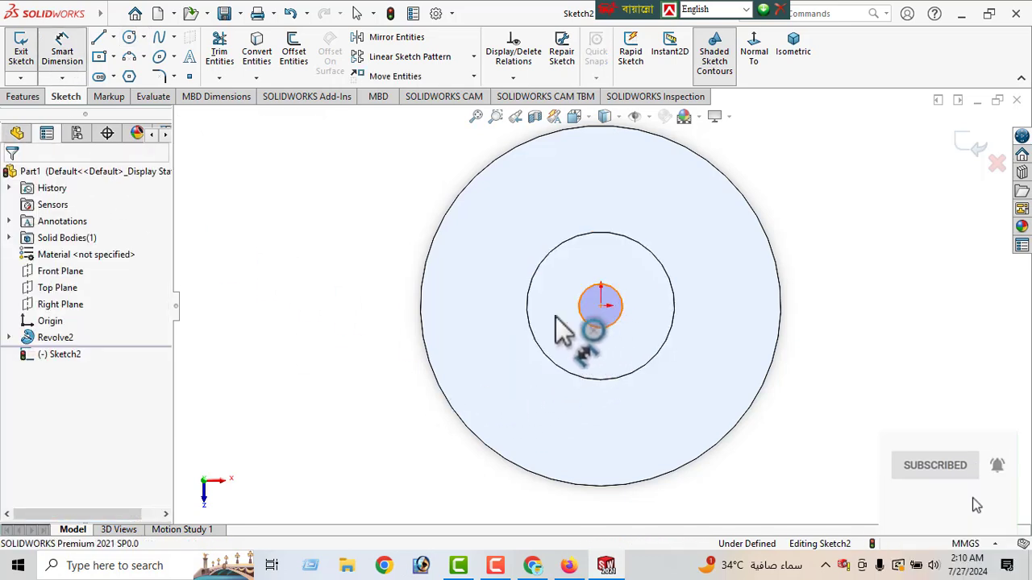
pyautogui.click(385, 340)
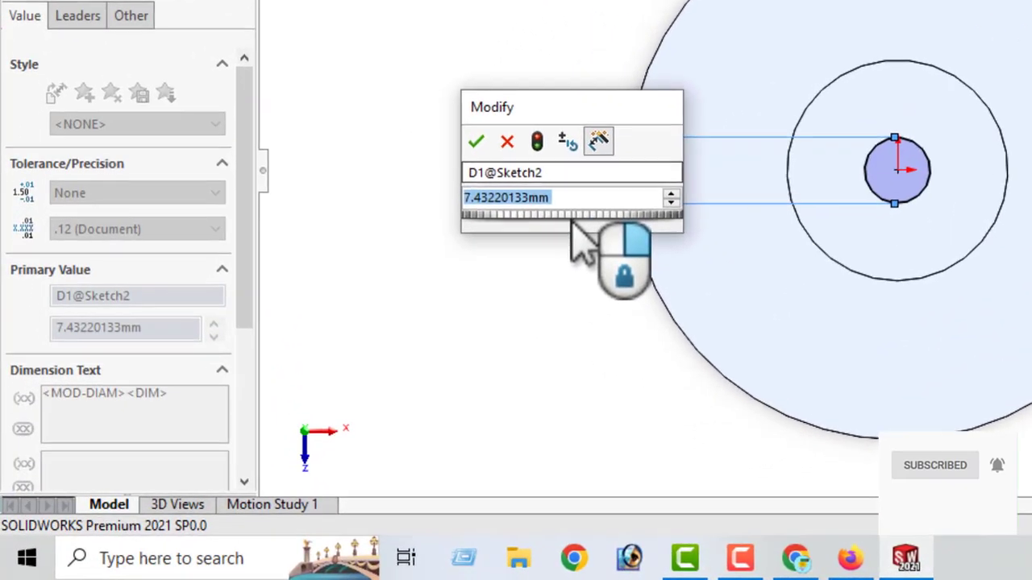
pyautogui.write('5')
pyautogui.press('Return')
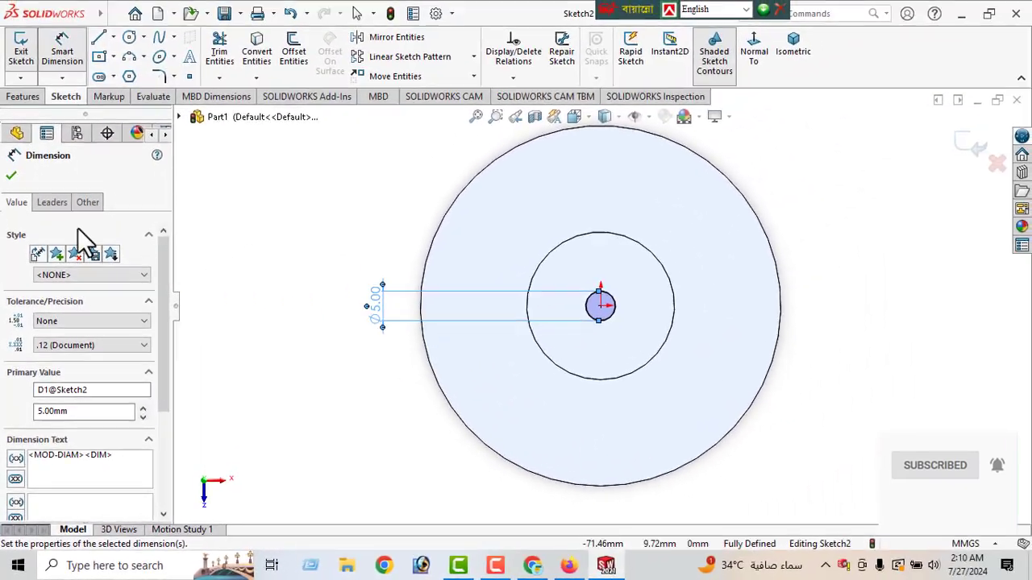
pyautogui.click(11, 139)
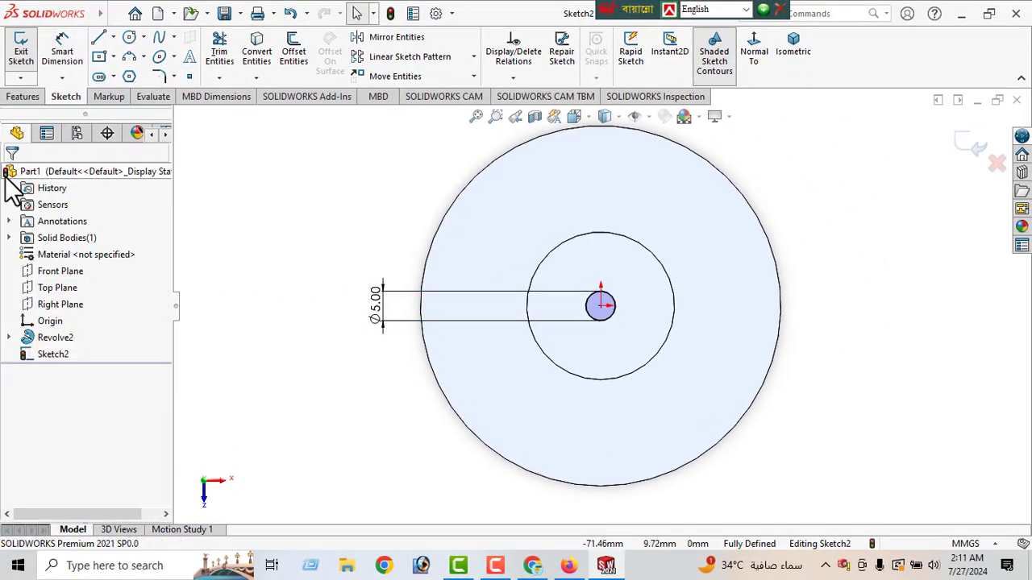
pyautogui.click(788, 47)
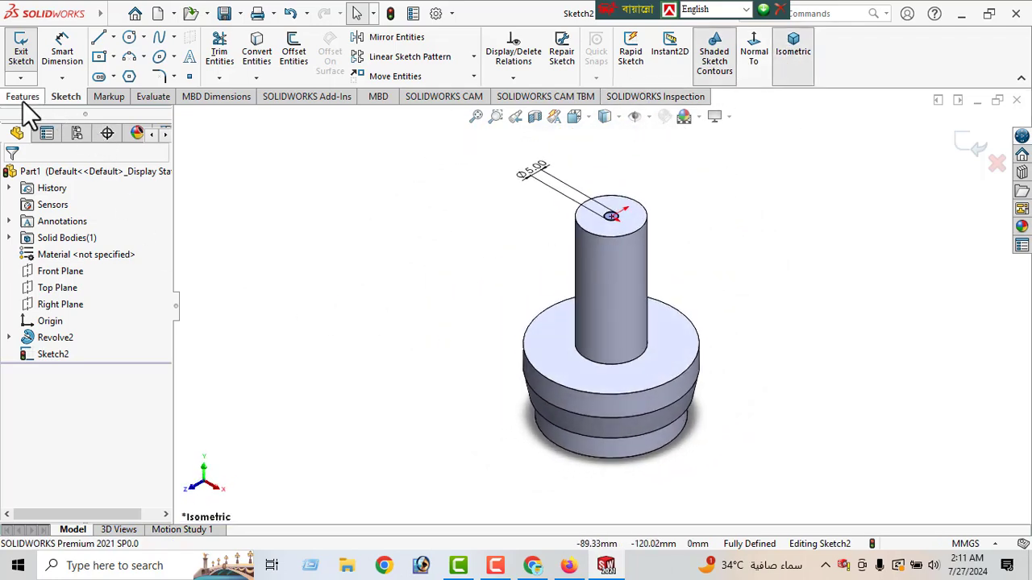
# Step: Cut the 5 mm circle through the whole part with an Extruded Cut set to Through All
pyautogui.click(23, 97)
pyautogui.click(225, 54)
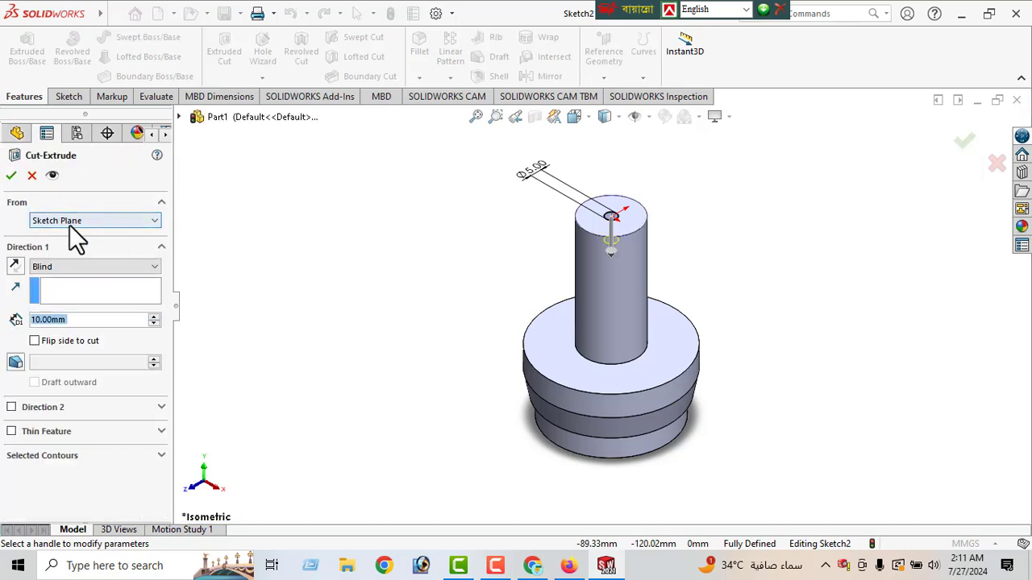
pyautogui.click(70, 269)
pyautogui.click(64, 291)
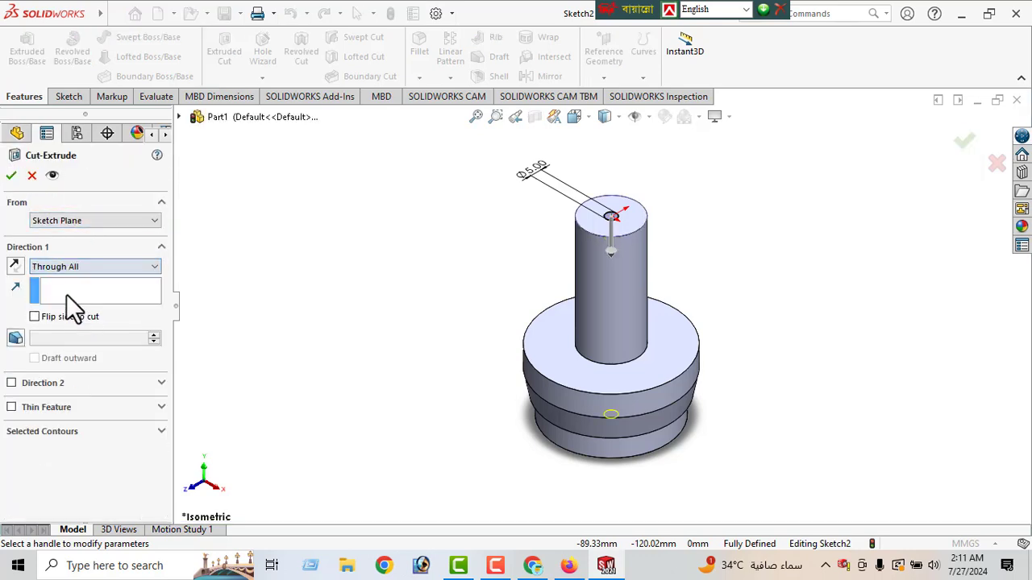
pyautogui.click(12, 177)
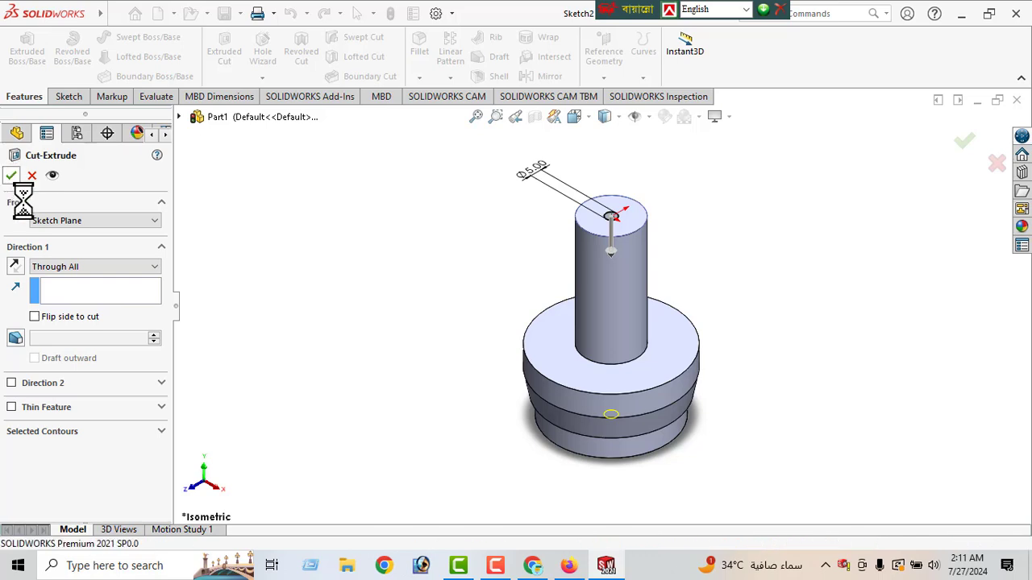
# Step: Apply the polished brass metal appearance to the through-hole cut
pyautogui.moveTo(379, 327); pyautogui.dragTo(441, 299, button='middle')
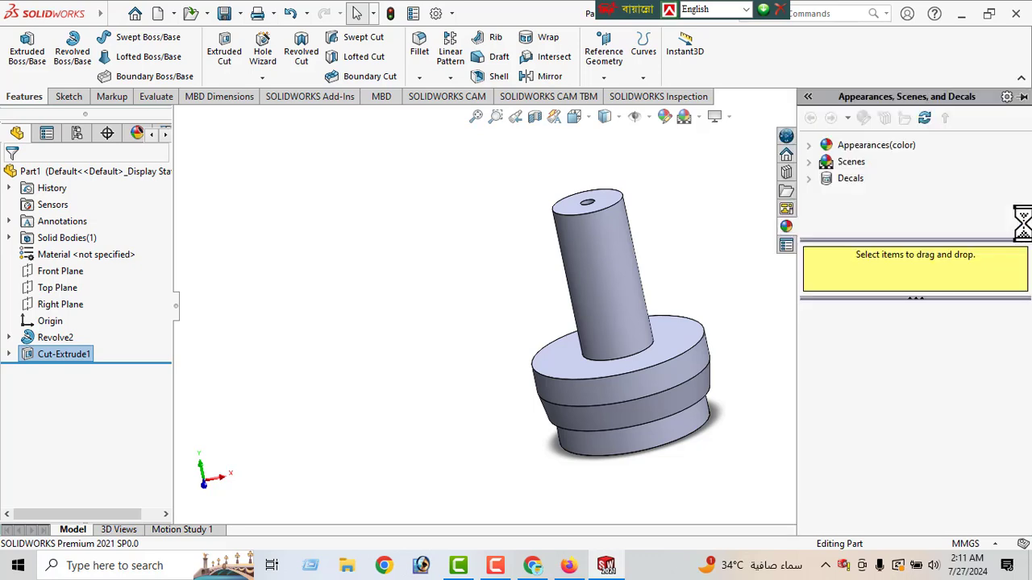
pyautogui.click(809, 145)
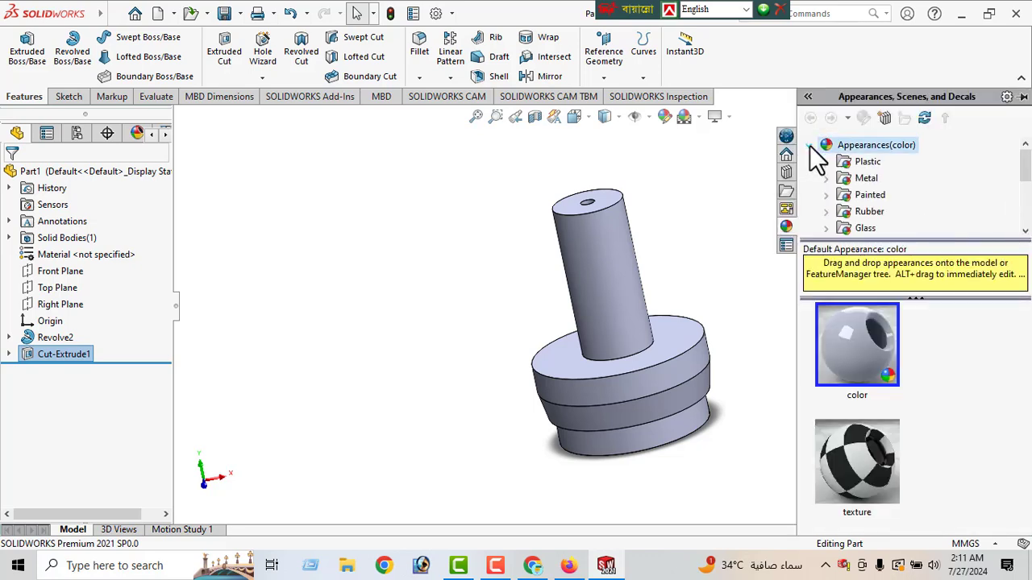
pyautogui.click(861, 179)
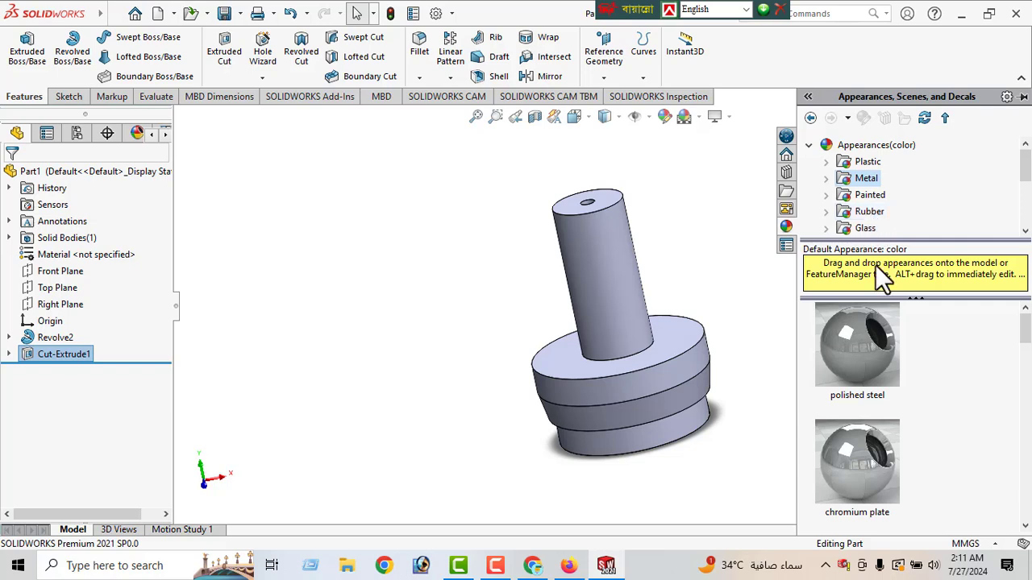
pyautogui.scroll(-5, 867, 379)
pyautogui.click(860, 349)
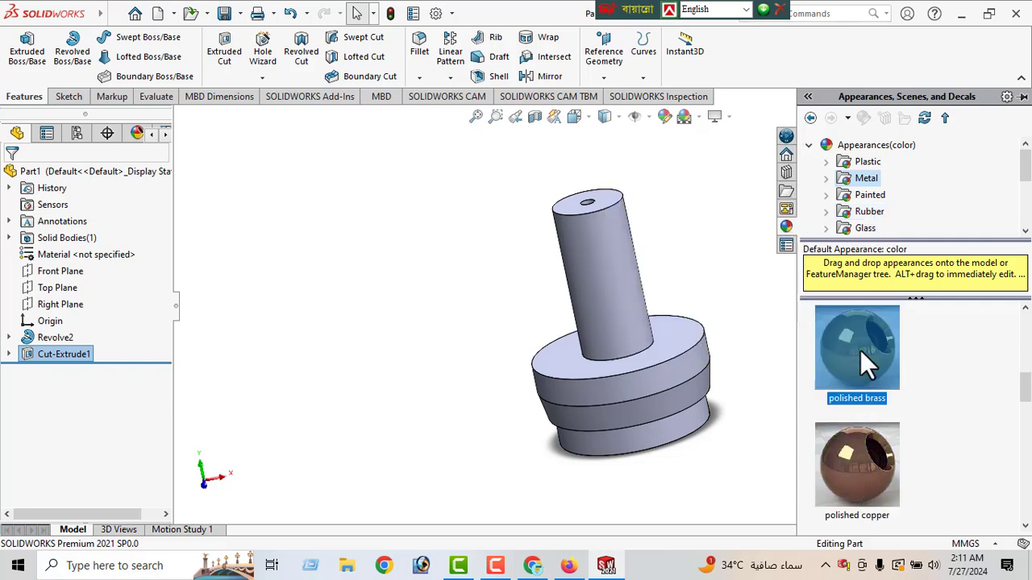
pyautogui.moveTo(859, 350); pyautogui.dragTo(714, 416)
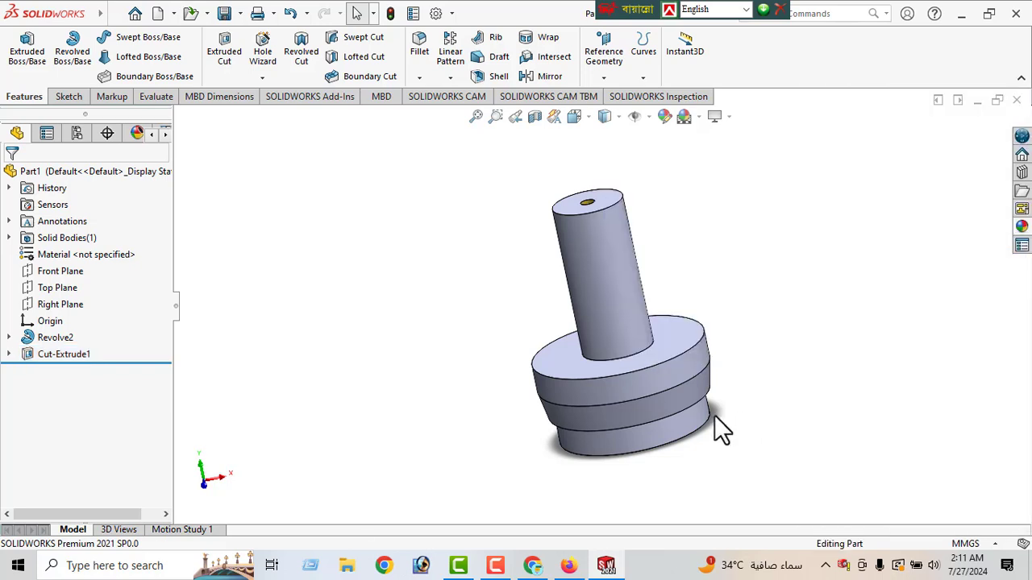
# Step: Select all faces of the part and apply the polished brass appearance to them
pyautogui.click(658, 377)
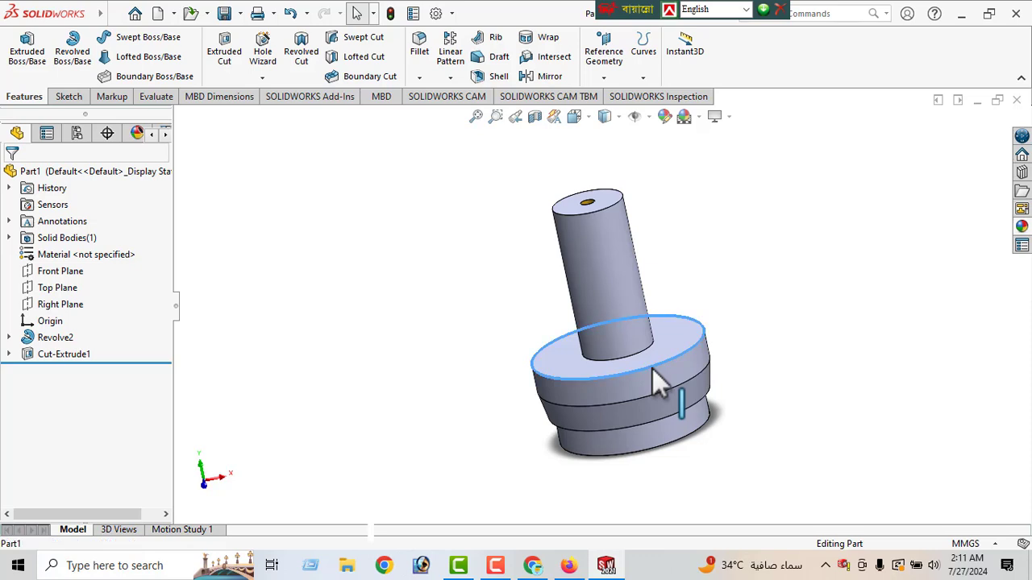
pyautogui.click(439, 267)
pyautogui.moveTo(449, 171); pyautogui.dragTo(775, 500)
pyautogui.click(1019, 228)
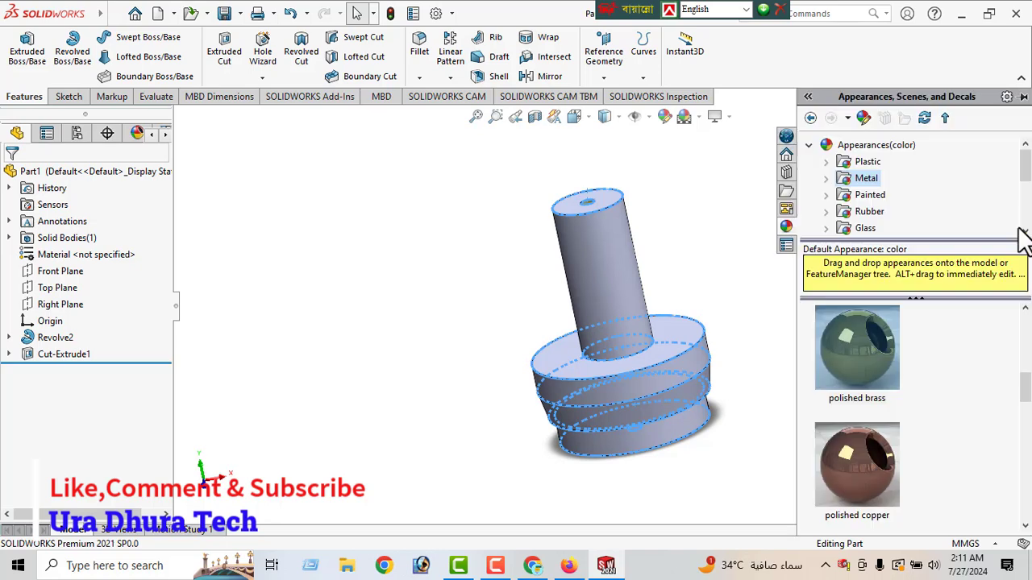
pyautogui.click(851, 351)
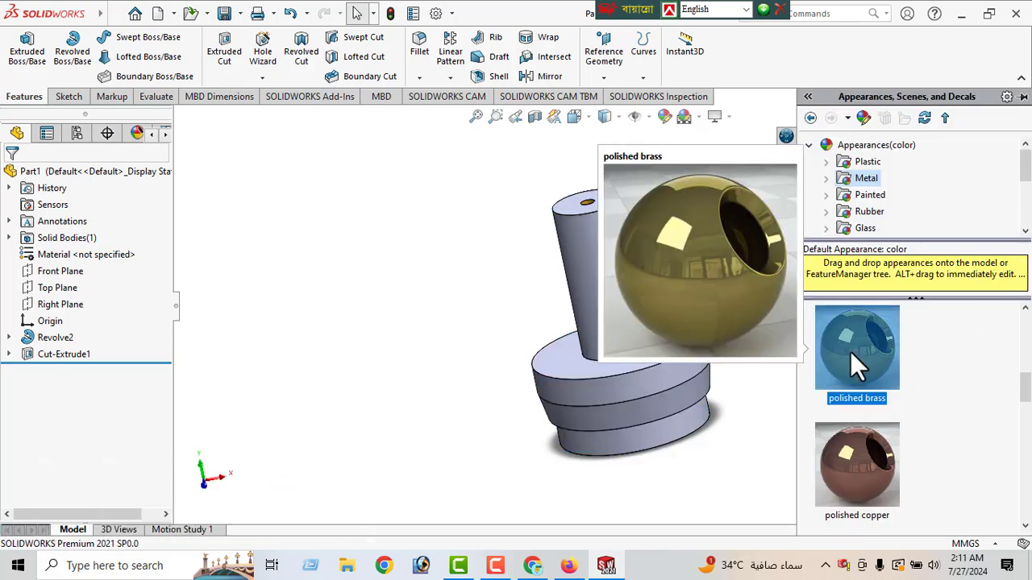
pyautogui.doubleClick(850, 351)
pyautogui.click(448, 336)
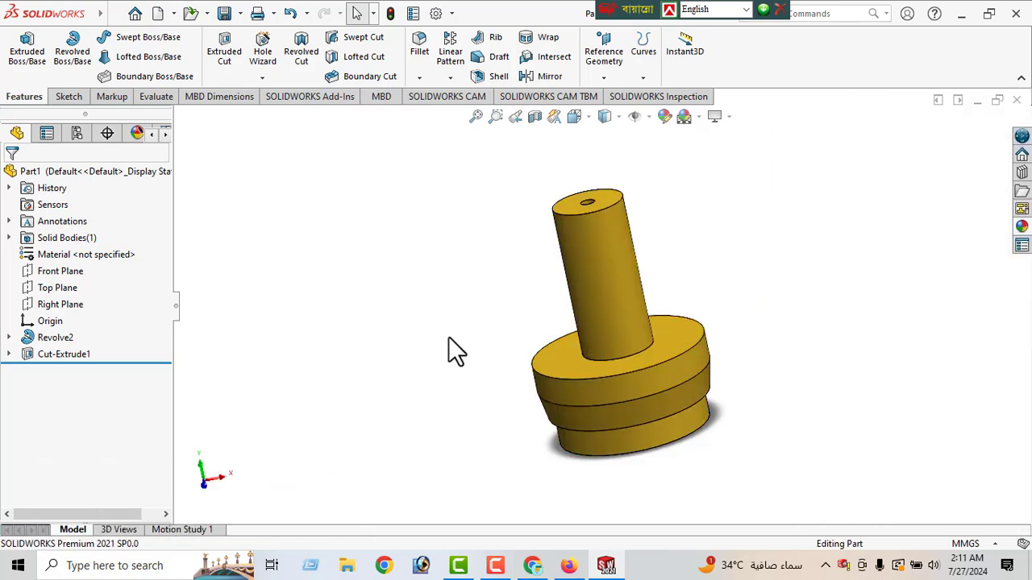
# Step: Chamfer the stem's top outer edge, the flange's upper outer edge and the base's bottom outer edge by 1 mm at 45 degrees
pyautogui.moveTo(587, 370); pyautogui.dragTo(677, 520, button='middle')
pyautogui.moveTo(725, 432); pyautogui.dragTo(637, 500, button='middle')
pyautogui.moveTo(470, 401); pyautogui.dragTo(652, 496, button='middle')
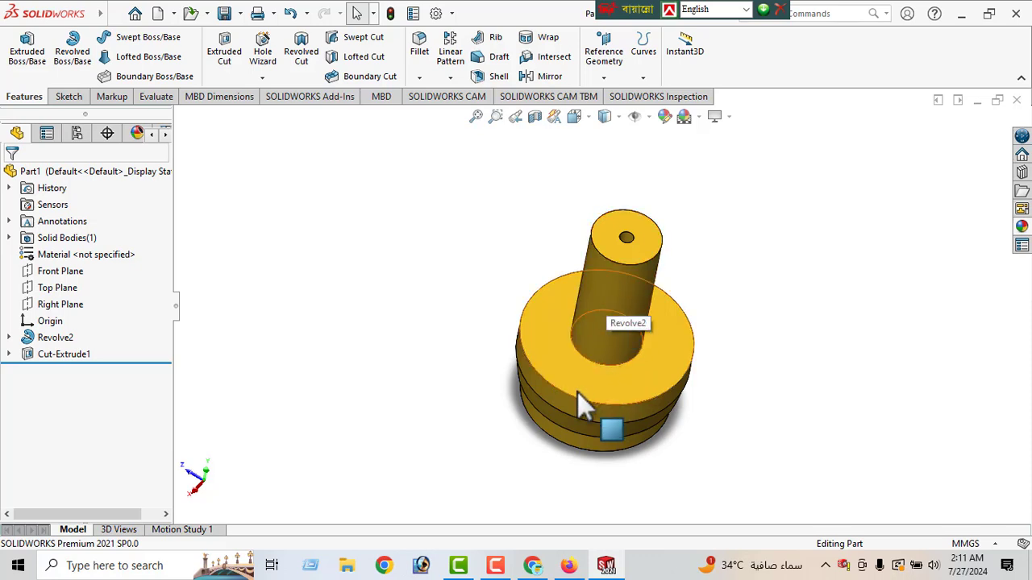
pyautogui.moveTo(577, 391); pyautogui.dragTo(520, 274, button='middle')
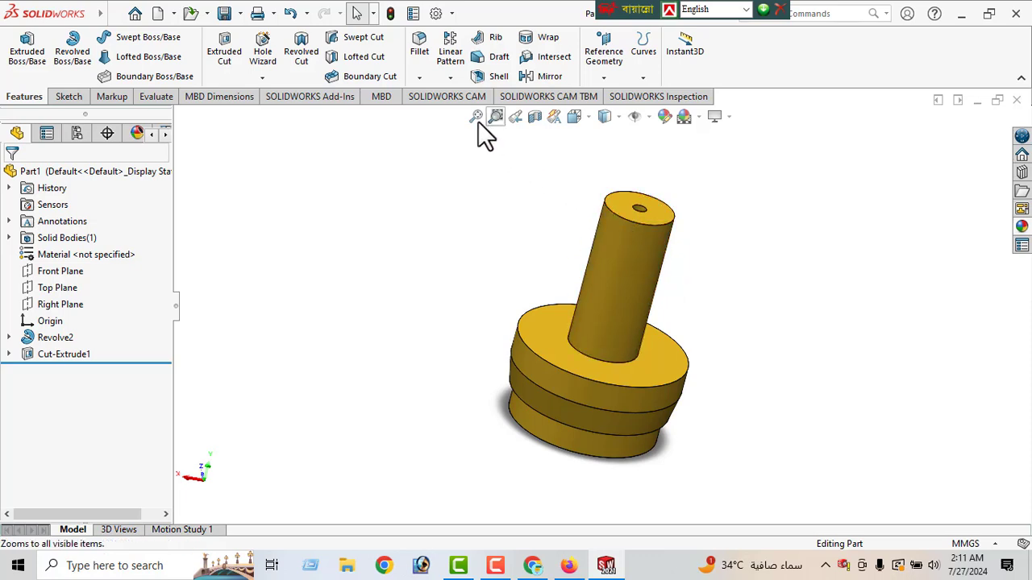
pyautogui.click(419, 78)
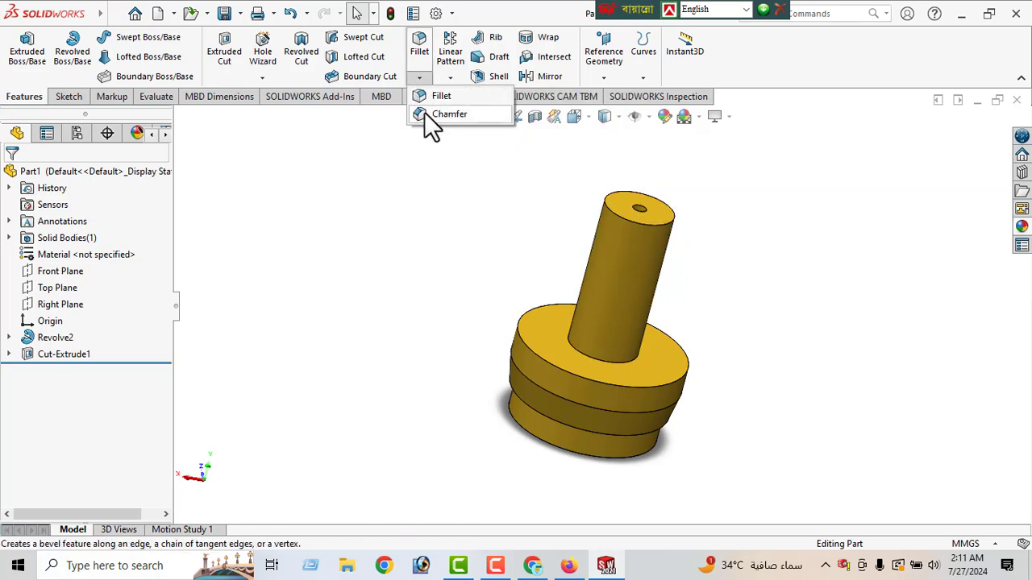
pyautogui.click(430, 115)
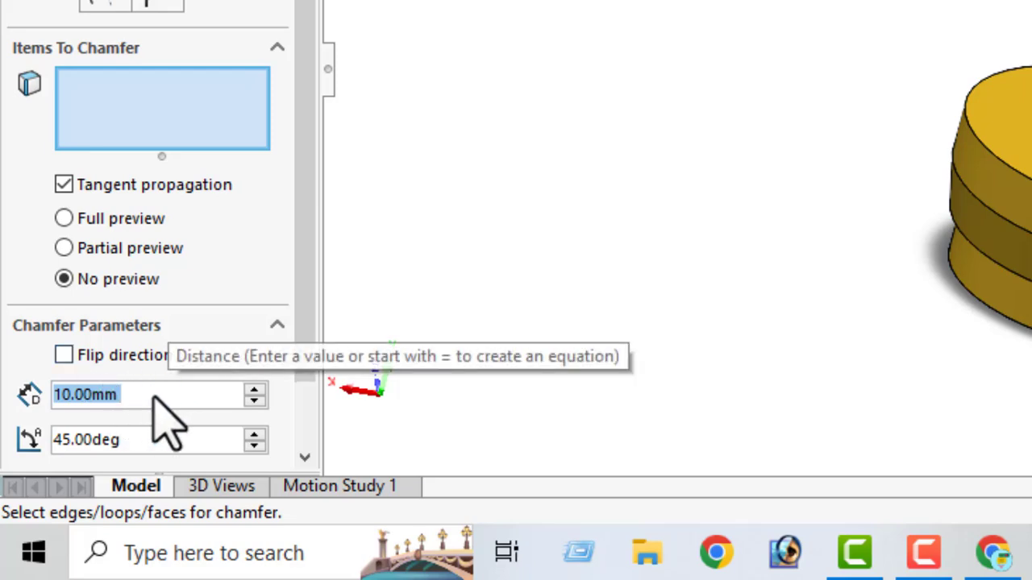
pyautogui.write('1')
pyautogui.press('Return')
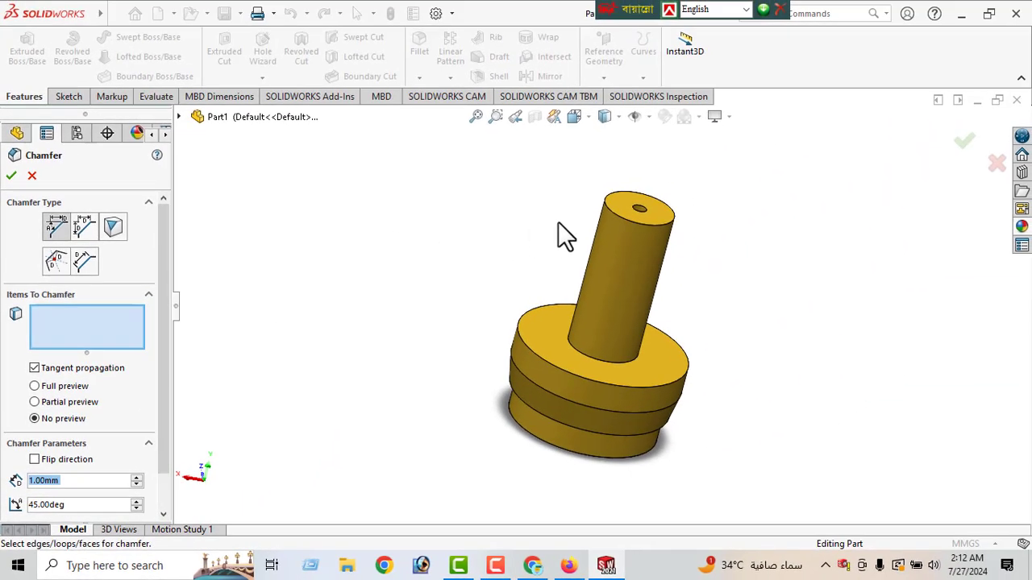
pyautogui.click(621, 218)
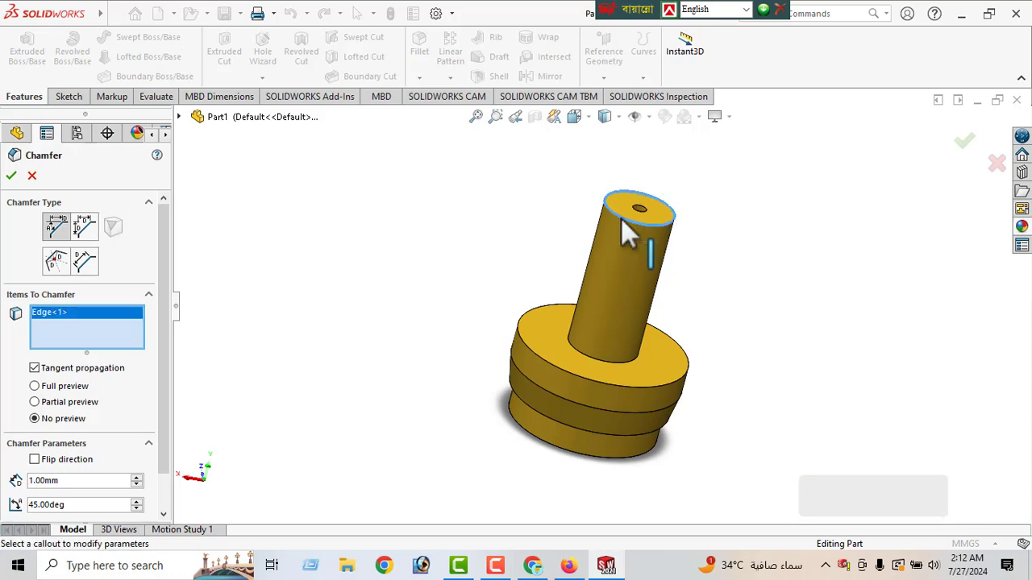
pyautogui.click(555, 379)
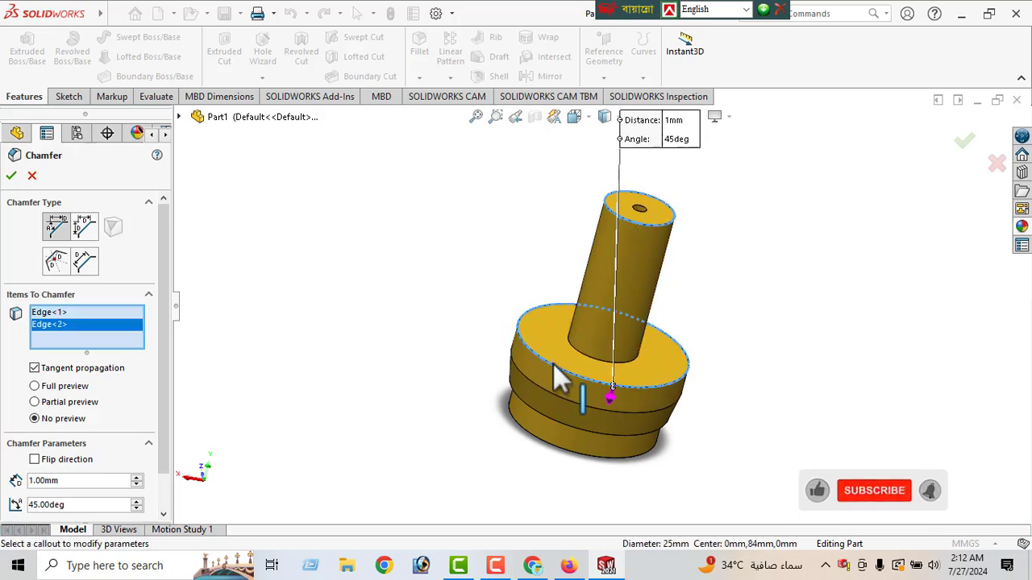
pyautogui.click(564, 451)
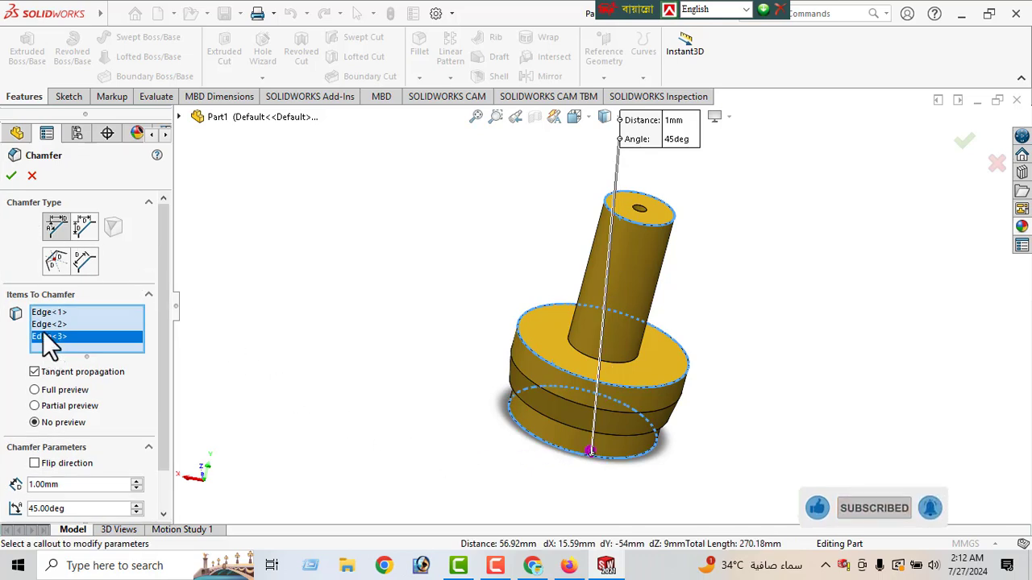
pyautogui.click(10, 177)
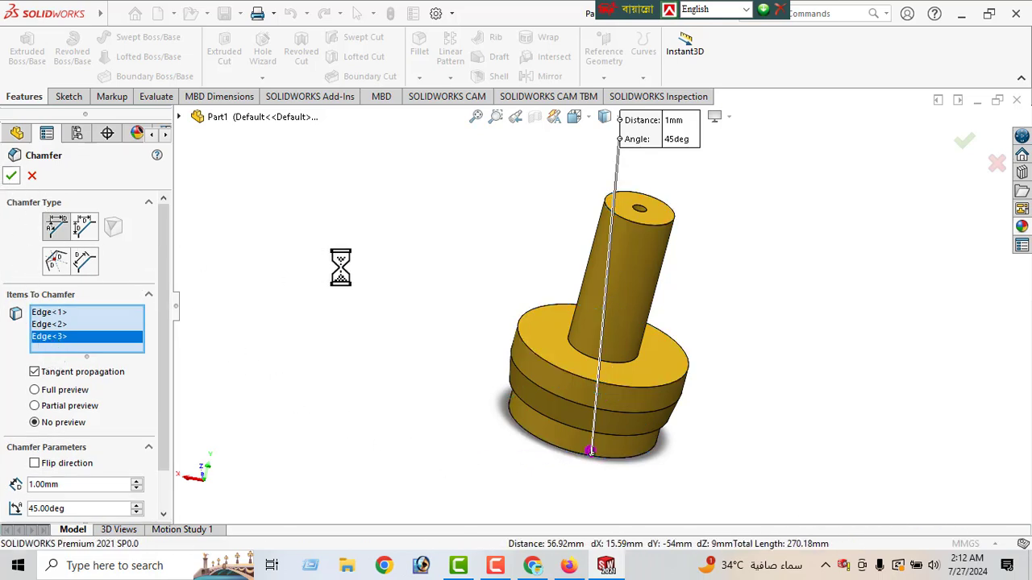
# Step: Examine the brass part from all sides, checking the chamfered edges and both ends of the through hole
pyautogui.moveTo(453, 302); pyautogui.dragTo(550, 433, button='middle')
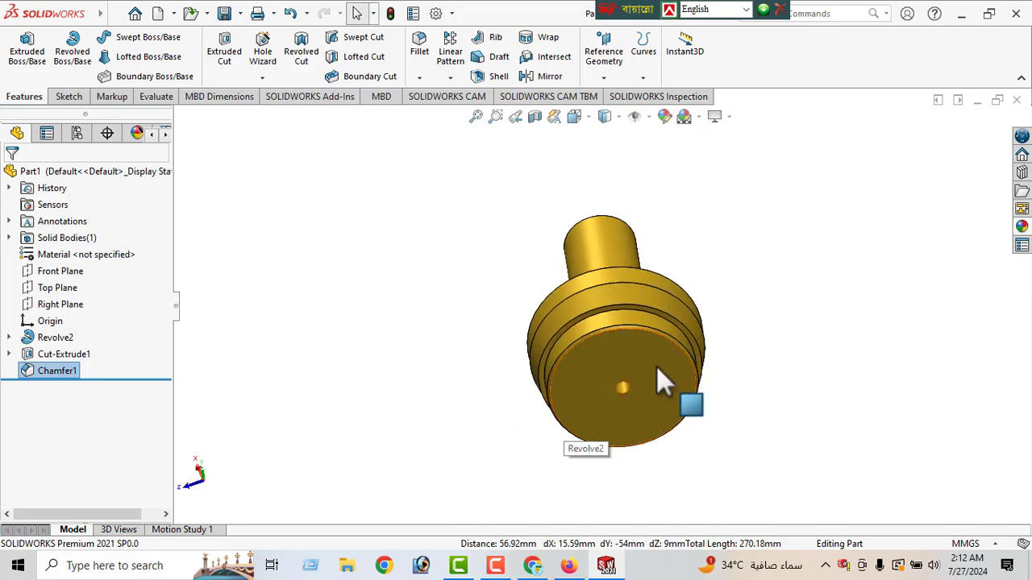
pyautogui.moveTo(661, 380); pyautogui.dragTo(719, 321, button='middle')
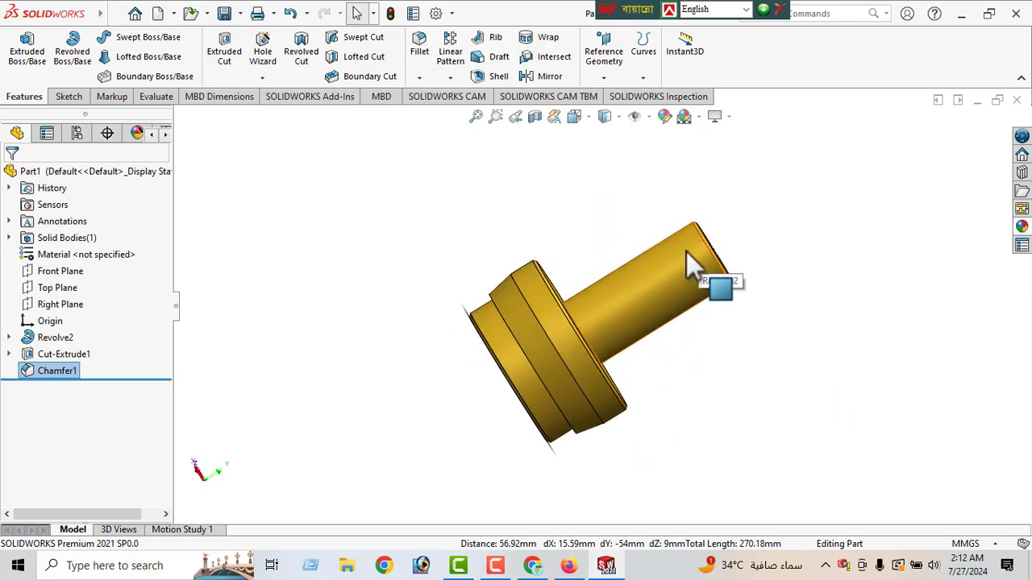
pyautogui.moveTo(460, 315); pyautogui.dragTo(461, 145, button='middle')
pyautogui.moveTo(691, 311); pyautogui.dragTo(661, 462, button='middle')
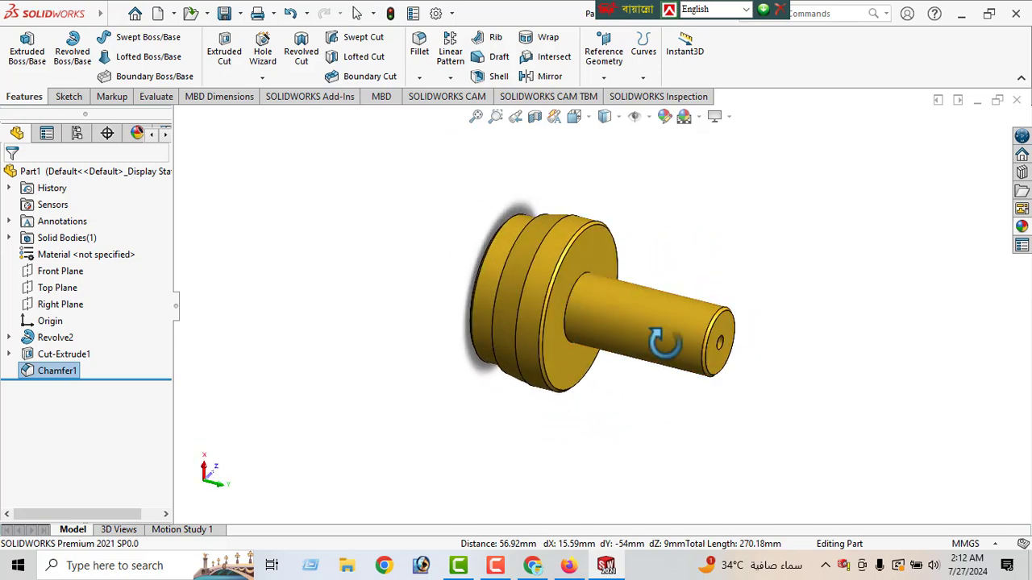
pyautogui.moveTo(665, 343); pyautogui.dragTo(712, 179, button='middle')
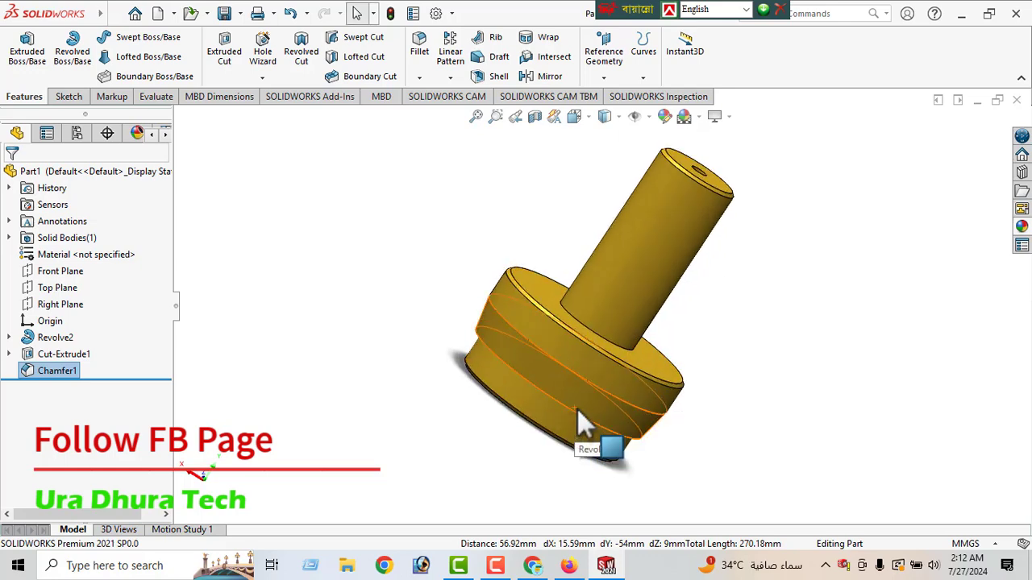
pyautogui.moveTo(622, 323); pyautogui.dragTo(652, 467, button='middle')
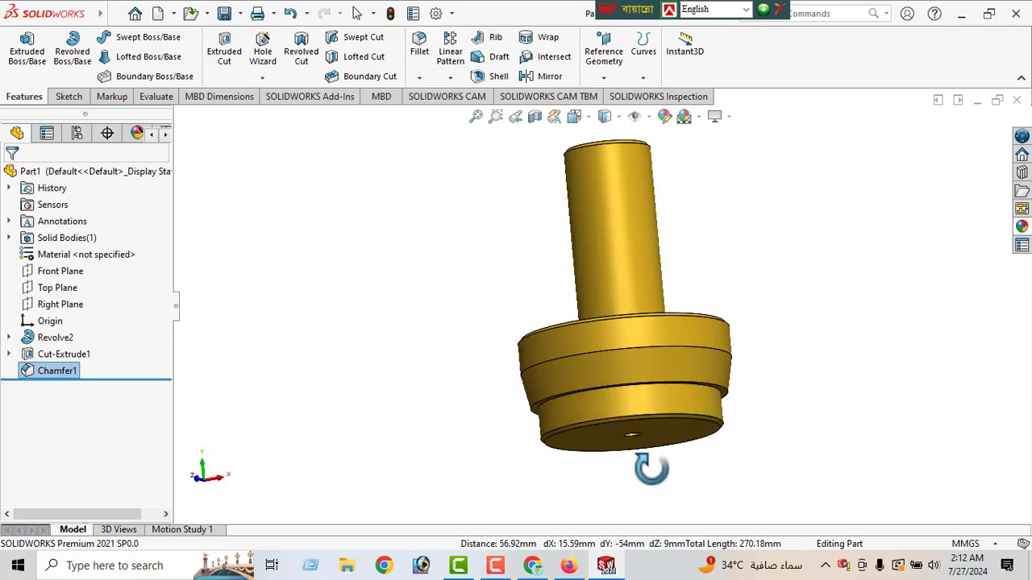
pyautogui.moveTo(645, 335); pyautogui.dragTo(794, 383, button='middle')
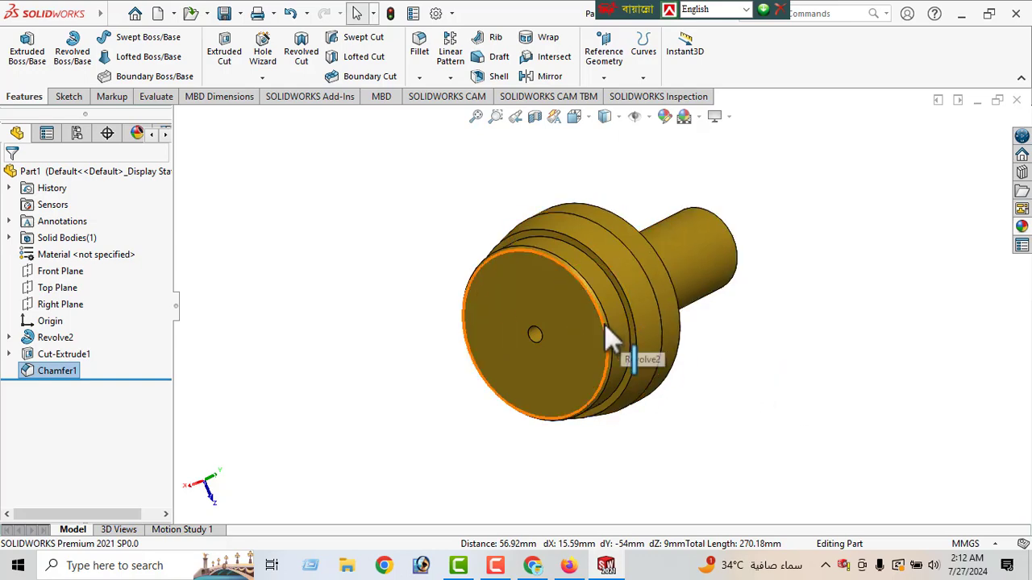
pyautogui.moveTo(606, 328); pyautogui.dragTo(690, 468, button='middle')
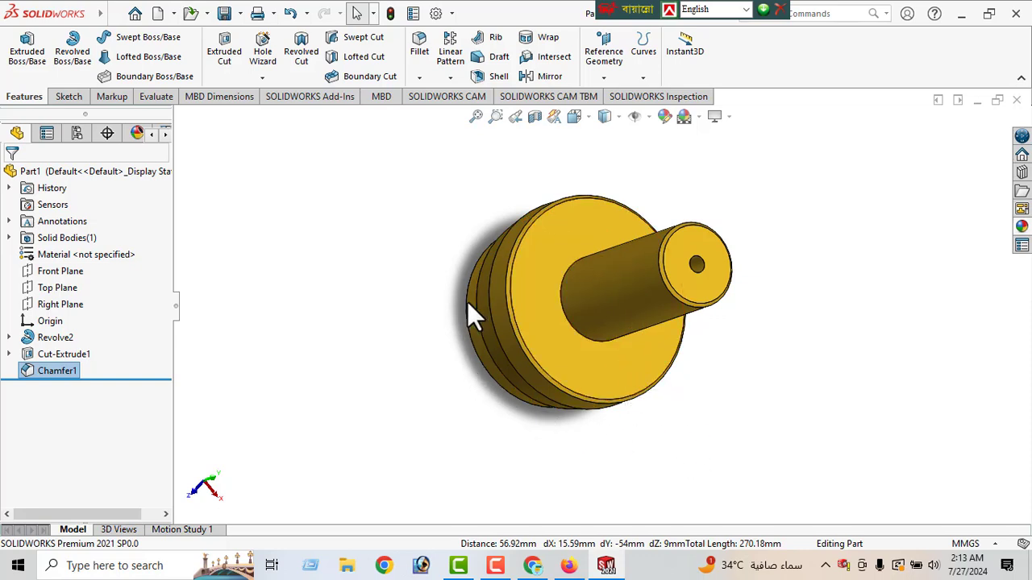
pyautogui.moveTo(468, 304); pyautogui.dragTo(593, 364, button='middle')
pyautogui.moveTo(553, 372); pyautogui.dragTo(475, 228, button='middle')
pyautogui.moveTo(634, 330); pyautogui.dragTo(471, 266, button='middle')
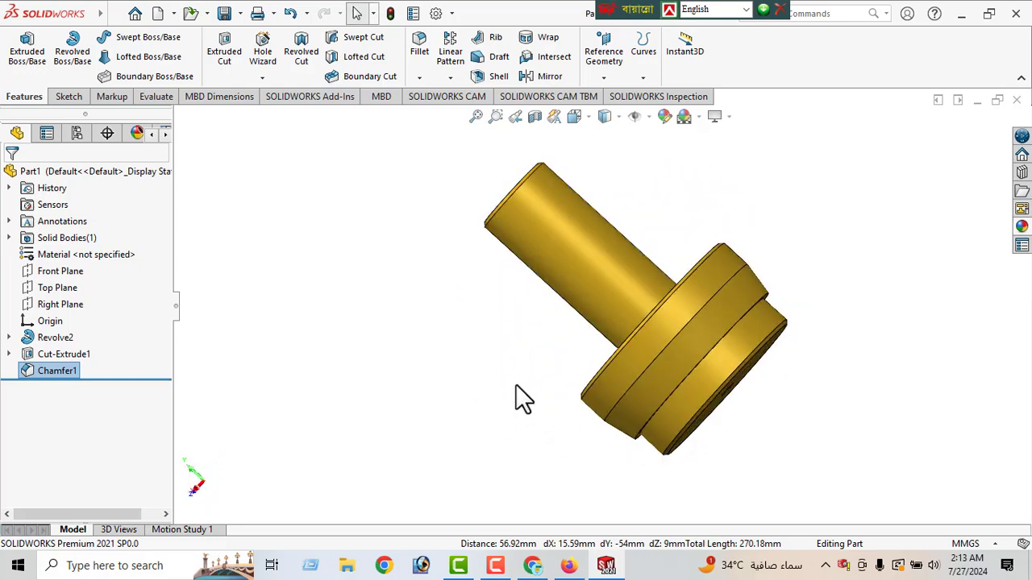